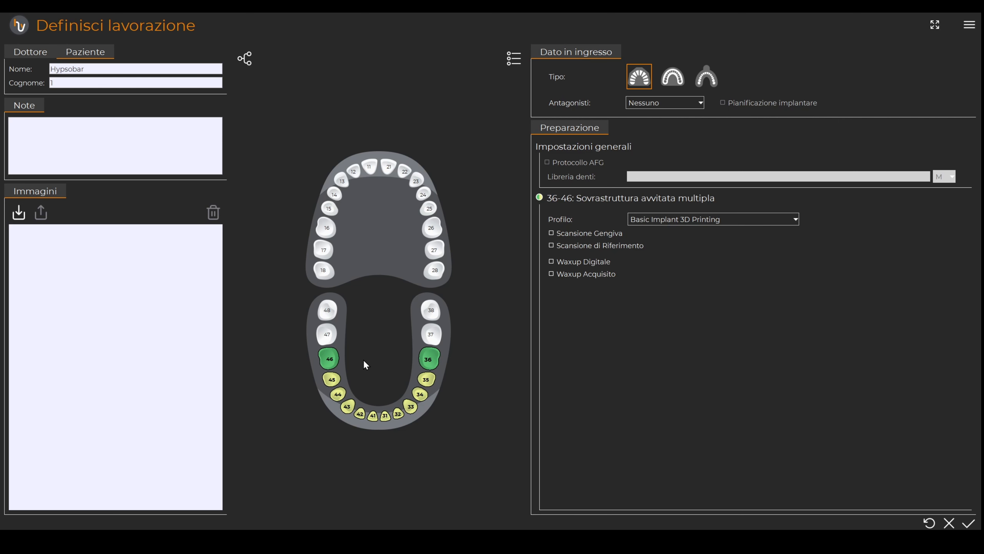
Step: Set teeth 44, 42, 32 and 34 as screwed superstructure (Sovrastruttura avvitata) in the dental chart
click(338, 394)
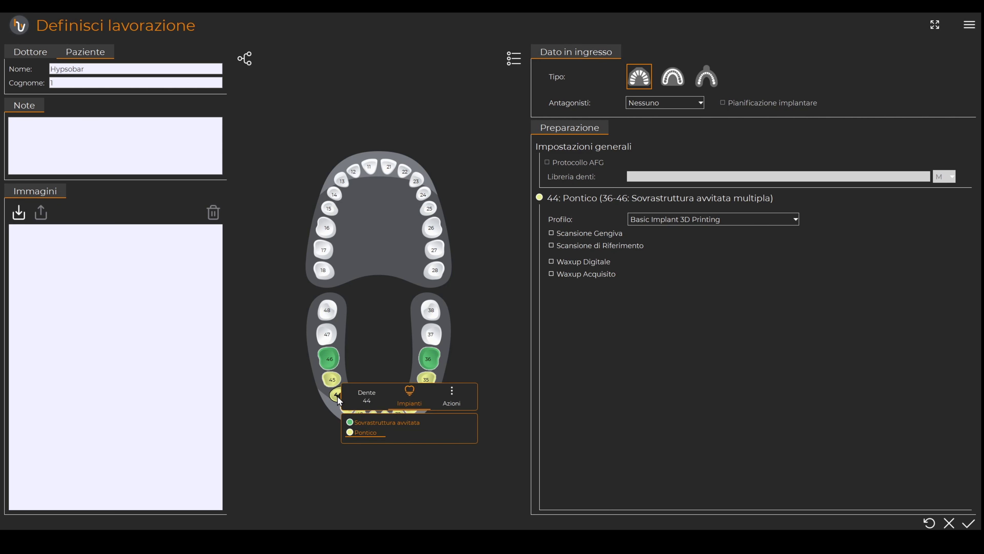
click(367, 424)
click(366, 421)
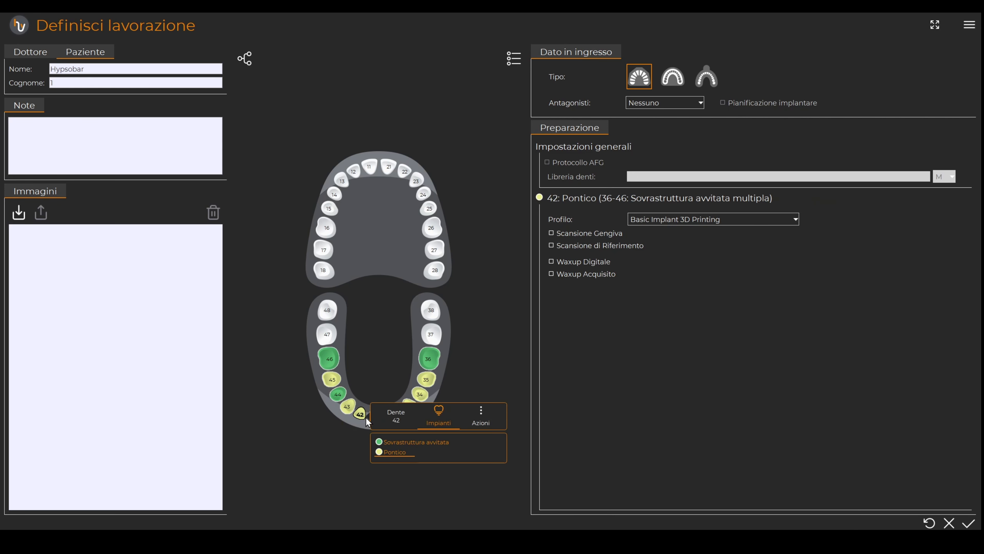
click(390, 443)
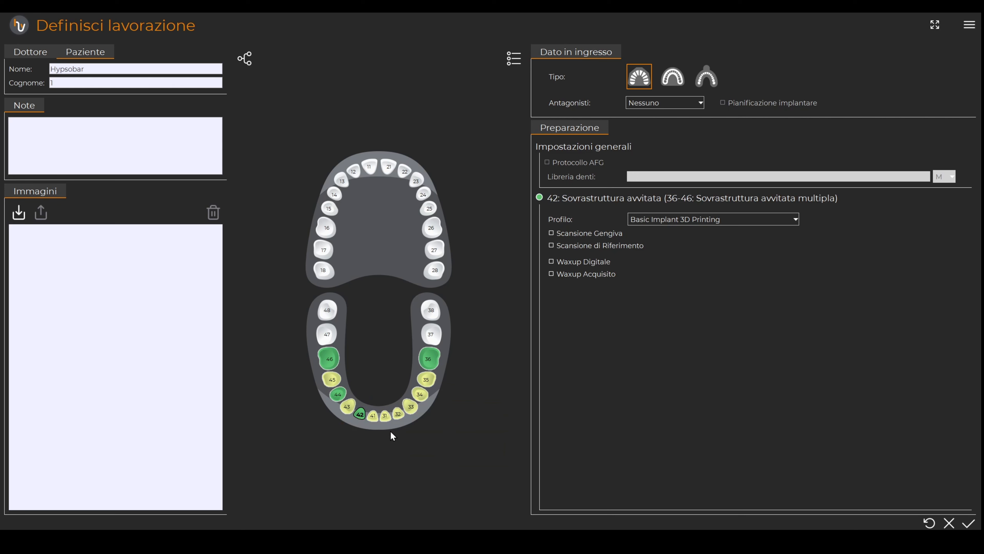
click(398, 414)
click(418, 443)
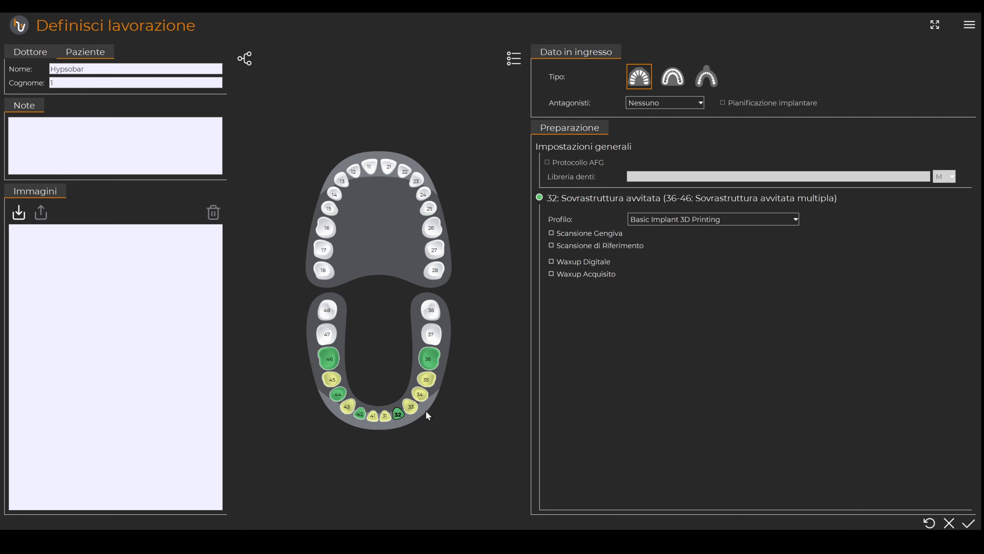
click(421, 395)
click(441, 420)
Step: Set tooth 36 as Pontico and choose the Basic Implant Metal profile
click(439, 367)
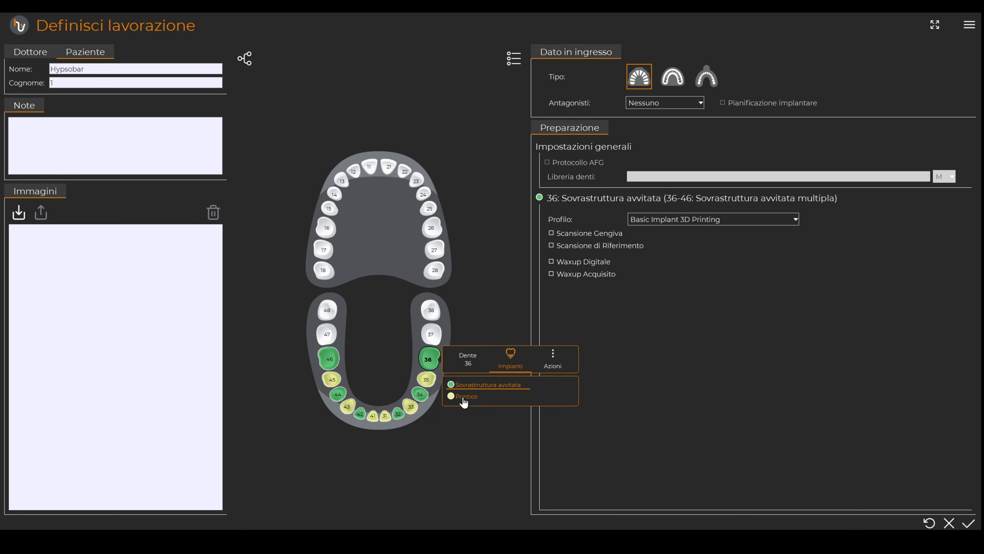
click(464, 401)
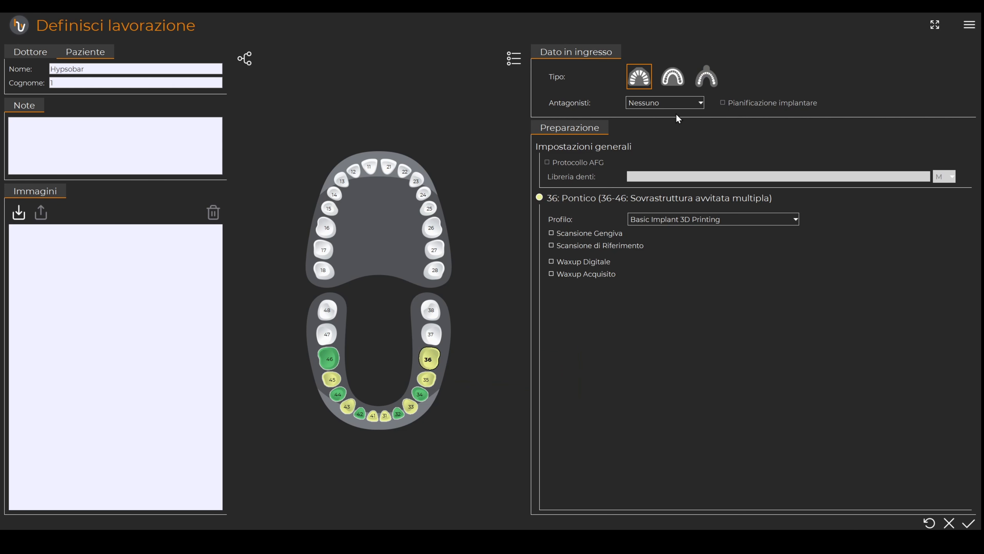
click(728, 218)
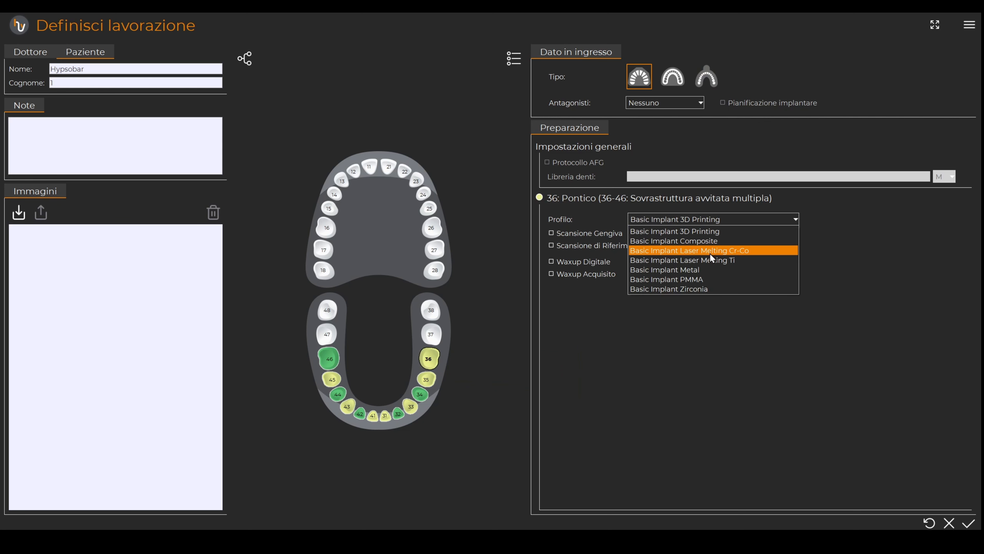
click(697, 270)
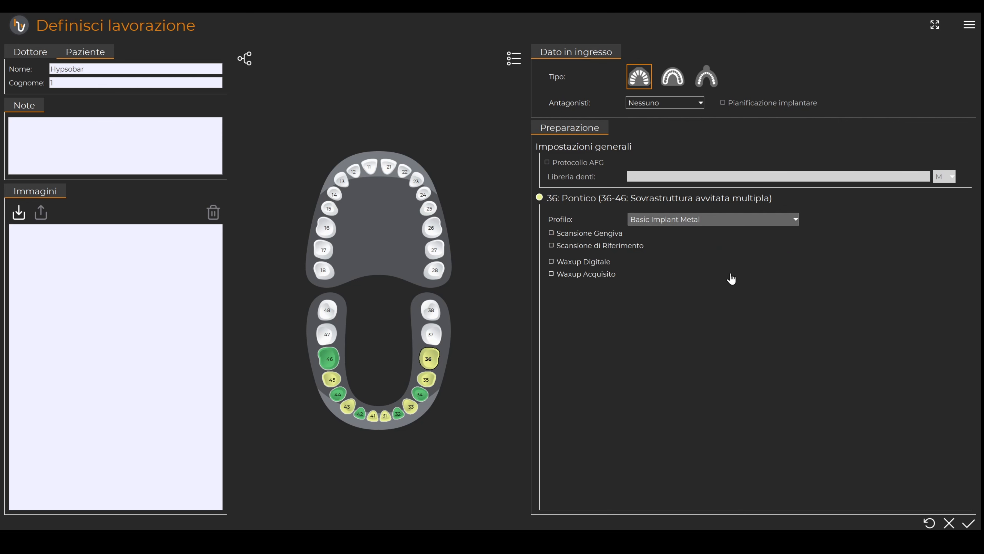
Step: Enable Scansione Gengiva and Waxup Acquisito, then confirm the work definition
click(581, 234)
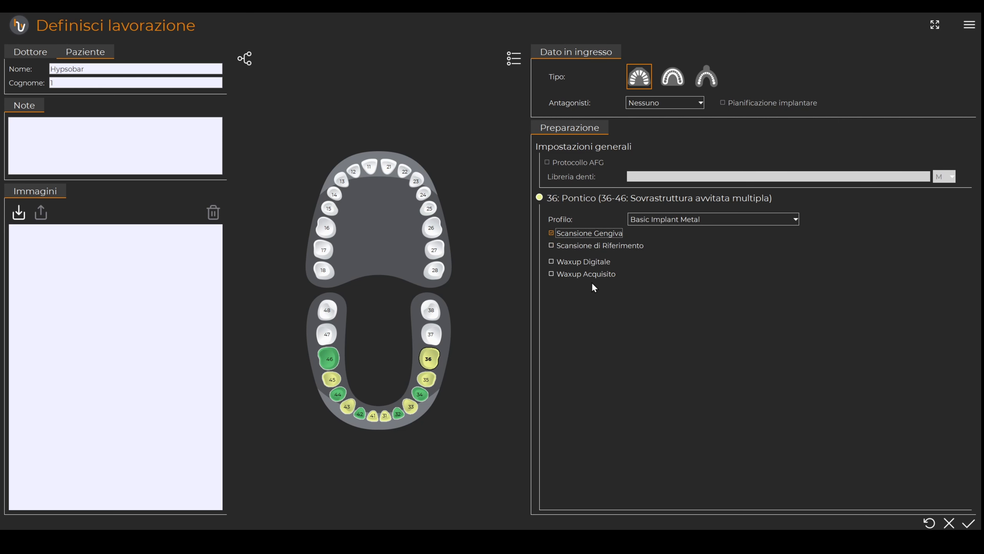
click(578, 279)
click(968, 524)
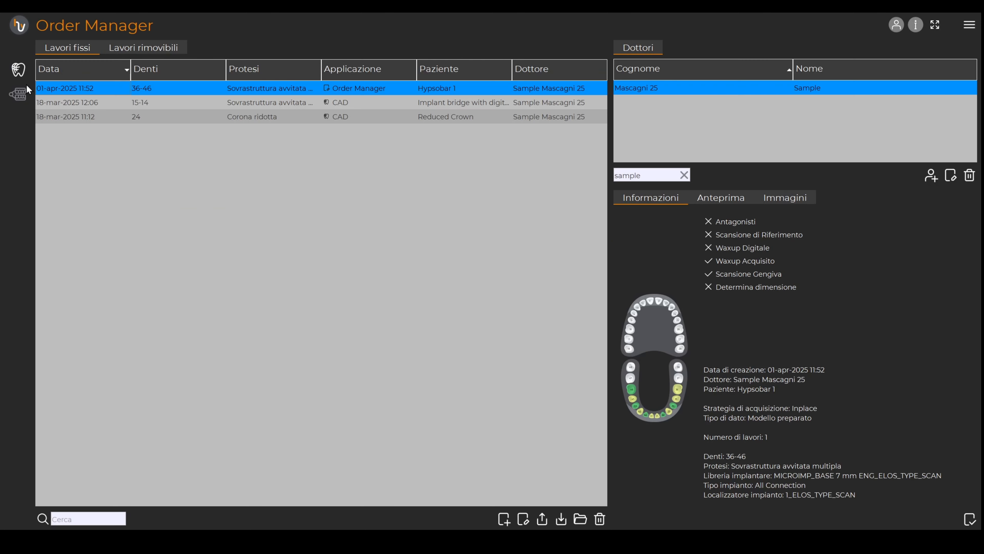
Step: Open the job in CAD and load Dental Arch Lower from the Desktop folder hypso 46-44-42-34 as the lower arch
click(19, 70)
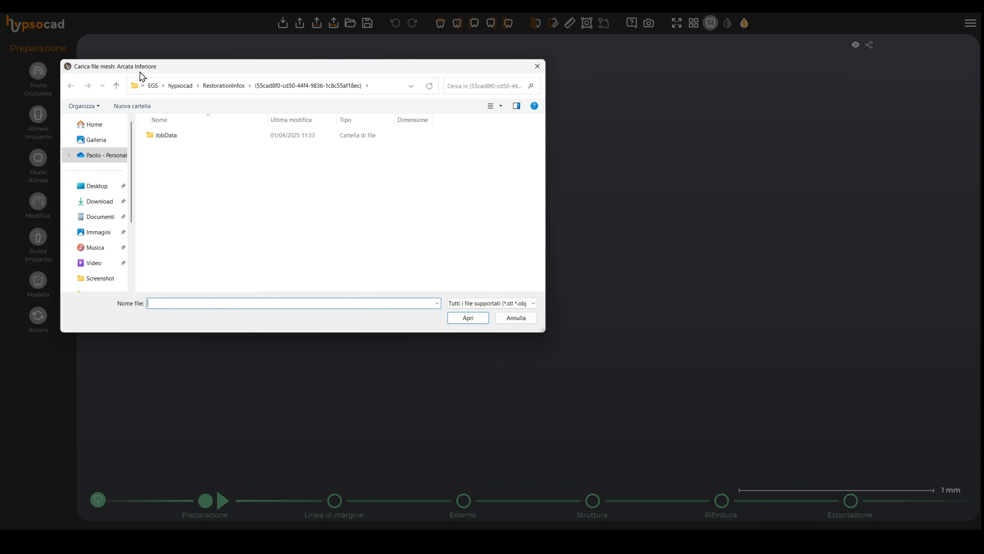
click(98, 189)
double_click(169, 150)
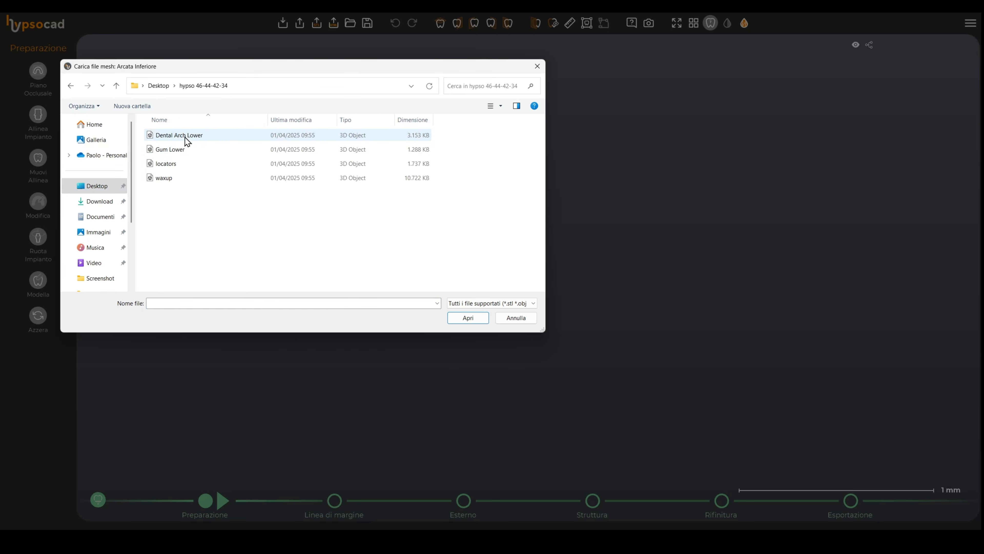
double_click(184, 137)
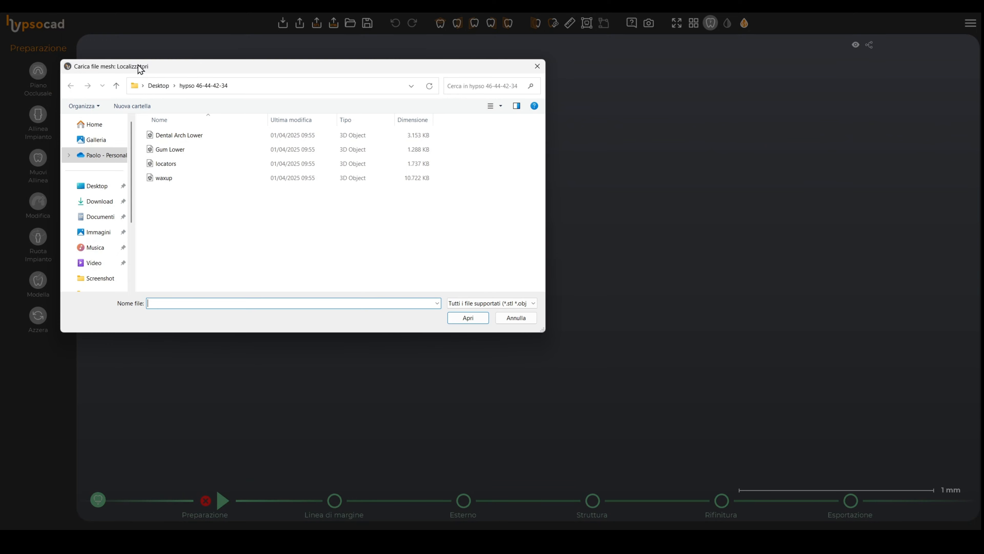
Step: Load the locators, waxup and Gum Lower meshes for the locators, waxup and lower gingiva
double_click(178, 165)
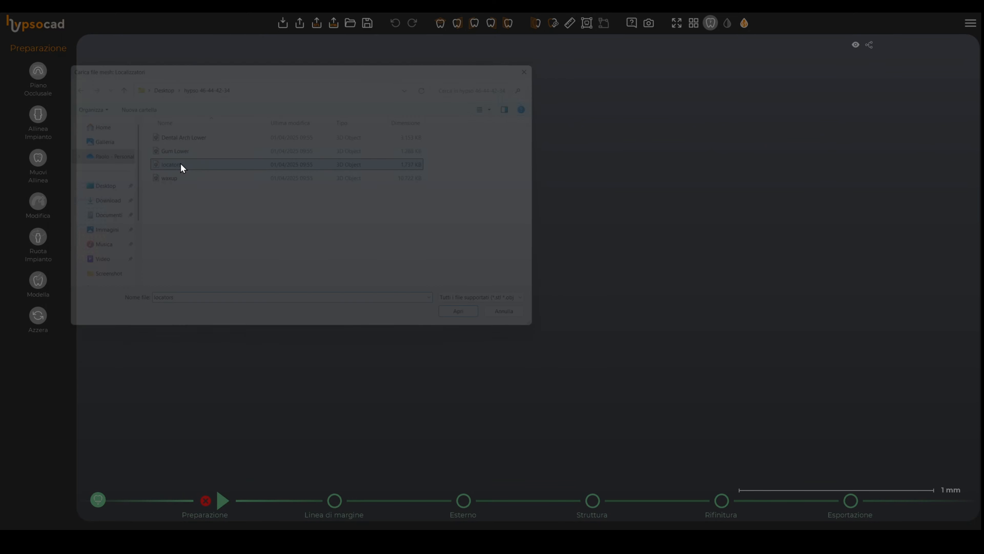
double_click(170, 179)
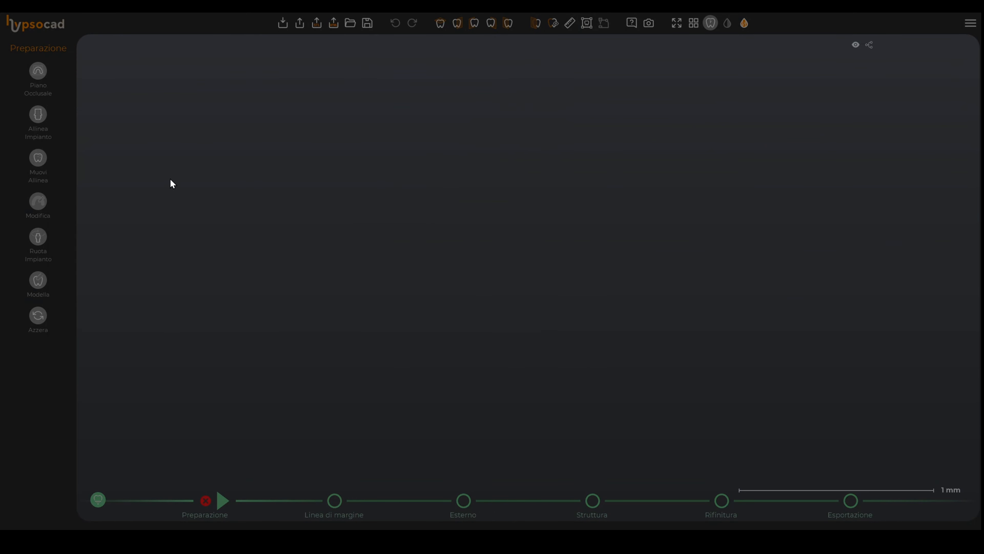
click(173, 149)
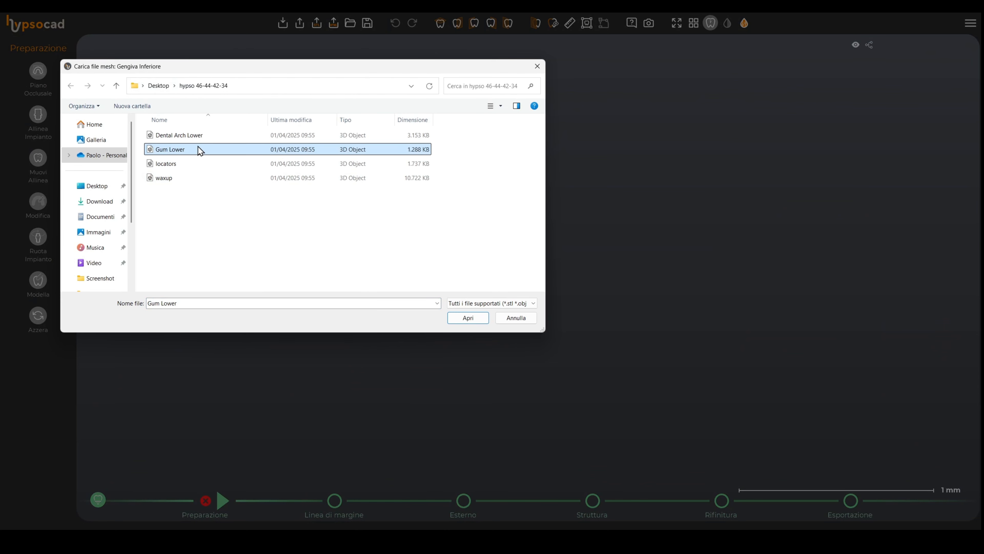
double_click(200, 154)
Step: Open Allinea Impianto and choose family YND_AVVITATO_DIRETTO ver 2.4, type NOBELBIOCARE BRANEMARK MUA and the FRESATO-STAMPATO variant
scroll(488, 188, down, 5)
right_drag(444, 277, 504, 294)
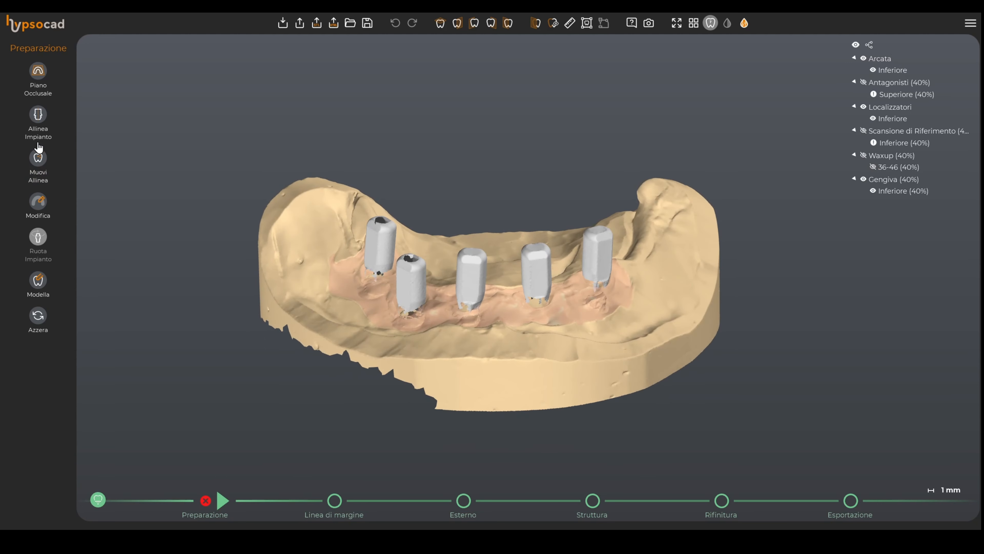
click(38, 124)
right_drag(530, 115, 496, 140)
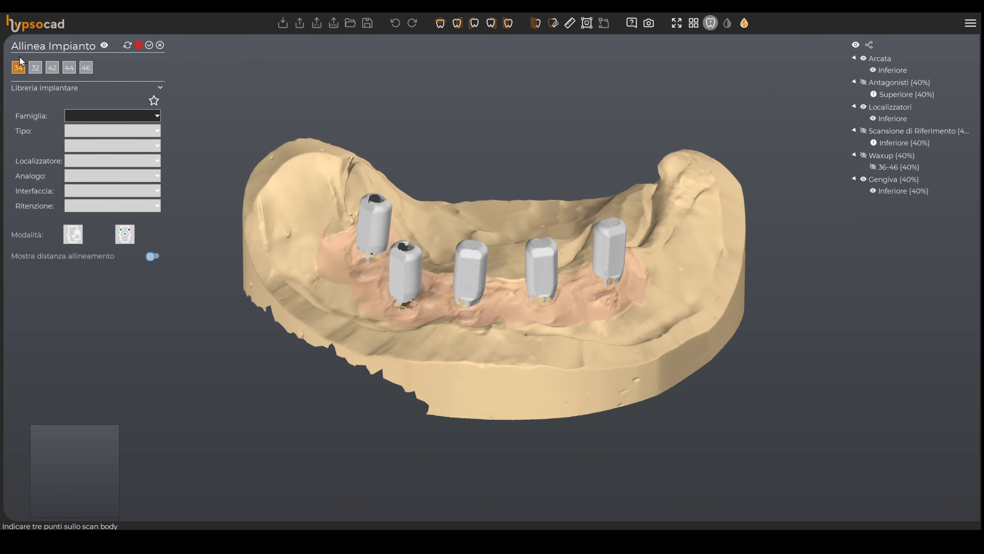
click(106, 115)
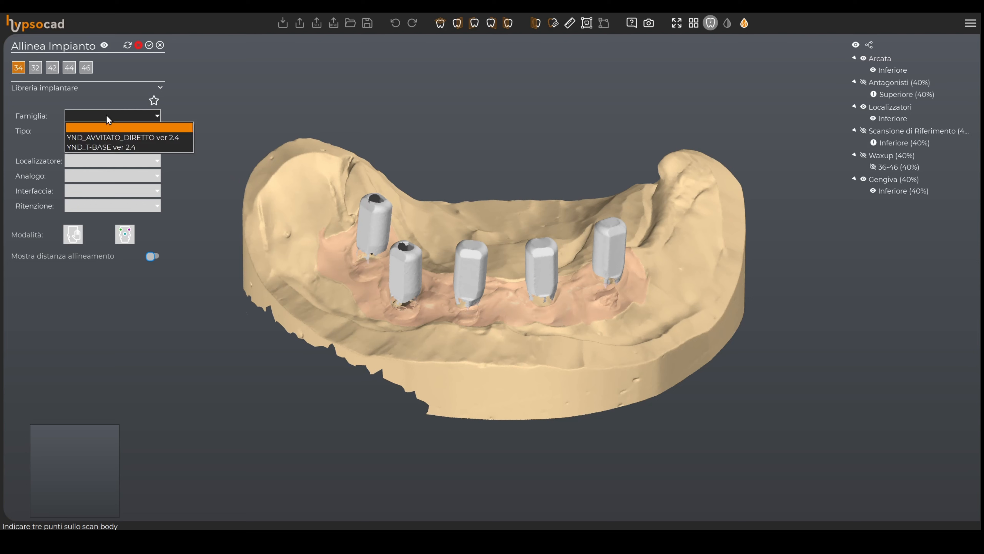
click(112, 135)
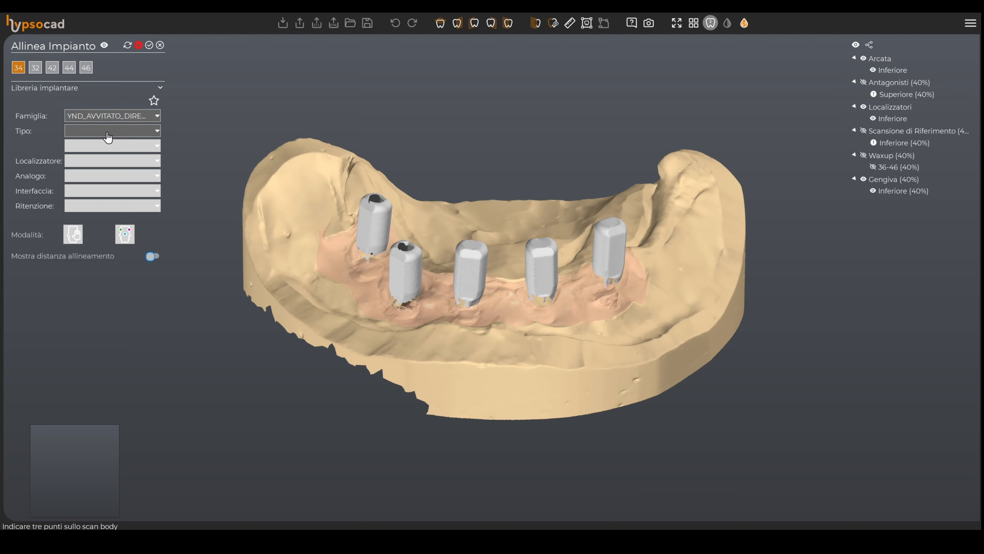
click(156, 131)
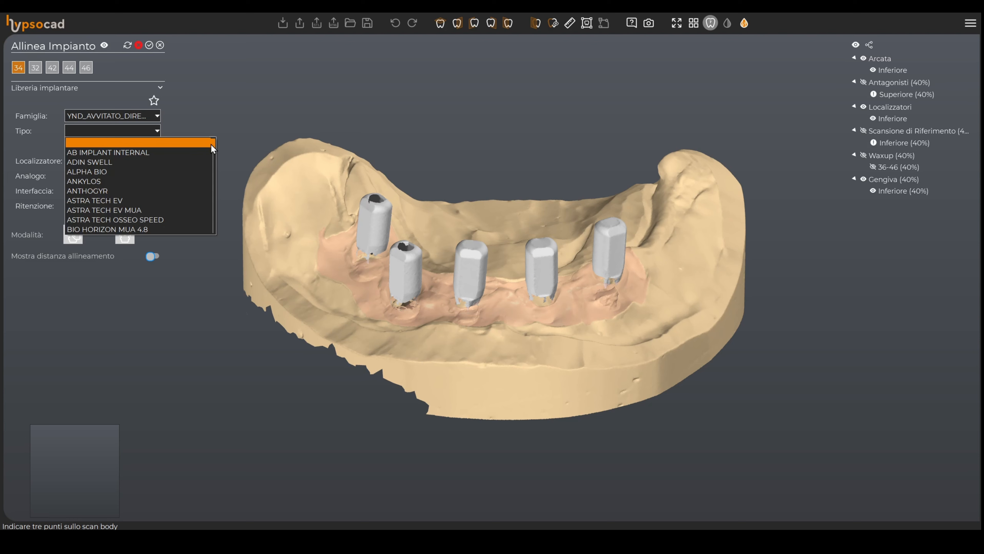
drag(213, 147, 212, 202)
click(181, 171)
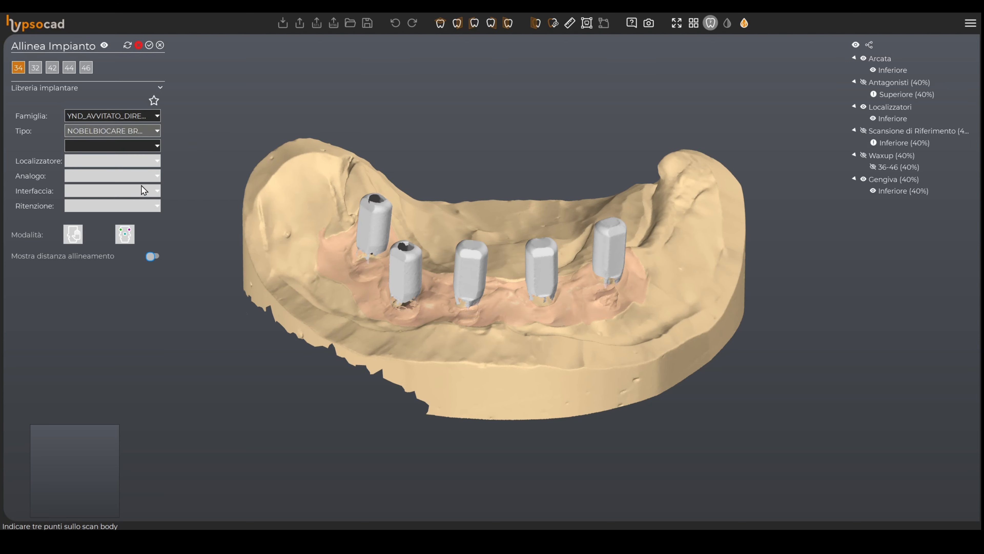
click(112, 147)
click(125, 168)
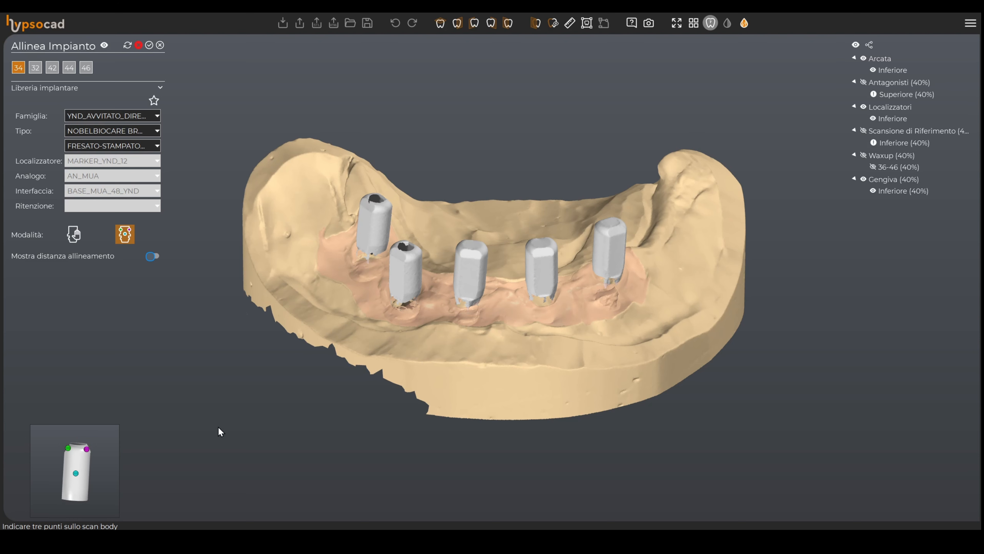
Step: Align implant 34 by marking three points on its scan body
mouse_move(304, 405)
right_down()
mouse_move(289, 402)
mouse_move(321, 415)
right_up()
middle_drag(648, 276, 570, 330)
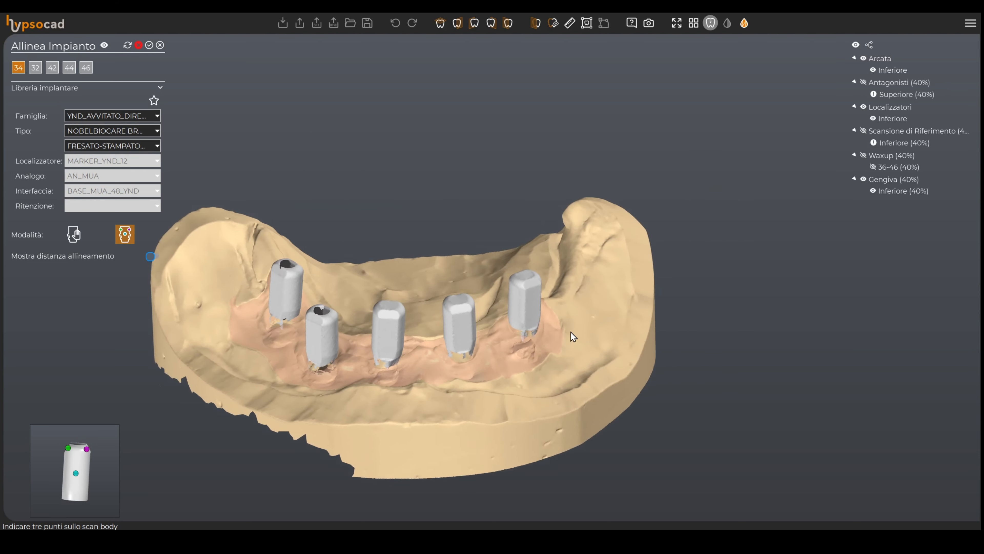
right_drag(570, 330, 601, 334)
scroll(613, 303, up, 4)
middle_drag(611, 313, 612, 297)
right_drag(613, 297, 608, 290)
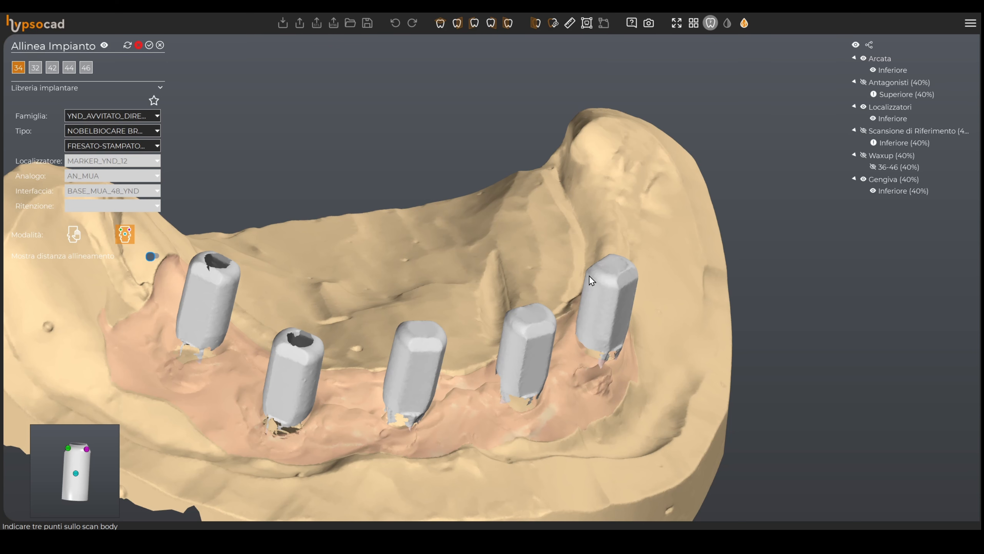
click(590, 275)
click(602, 289)
click(594, 309)
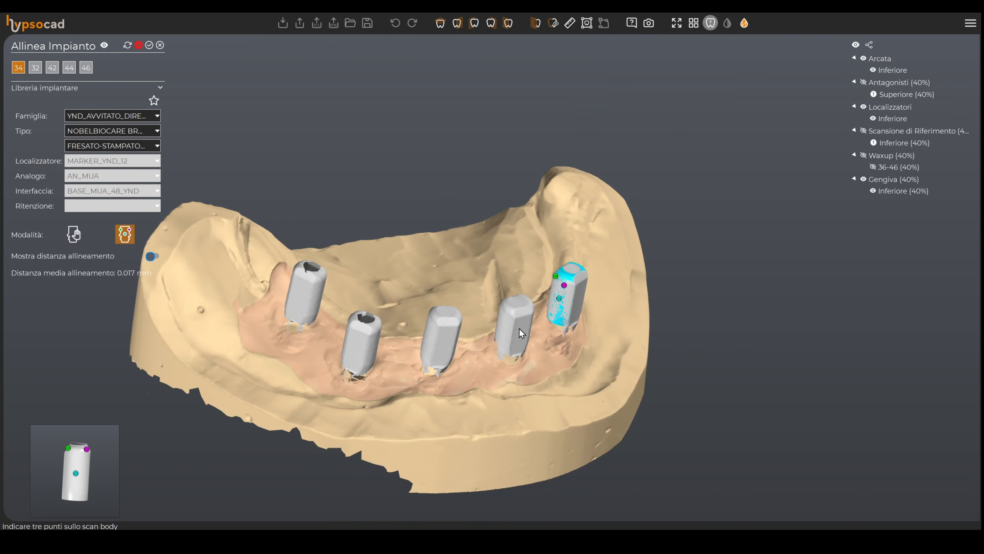
Step: Turn the alignment distance display on to inspect implant 34, then turn it off
scroll(306, 280, down, 3)
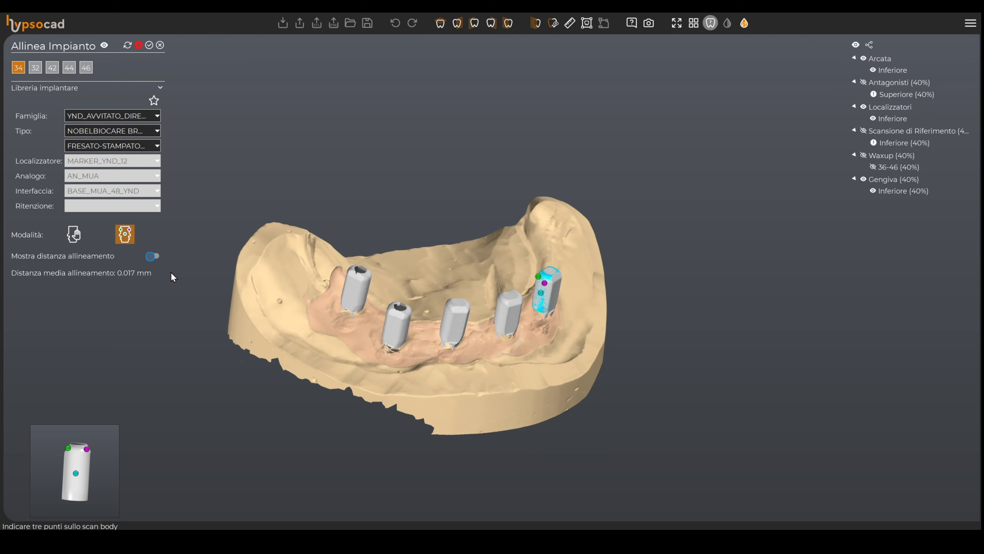
click(152, 256)
right_drag(538, 331, 474, 331)
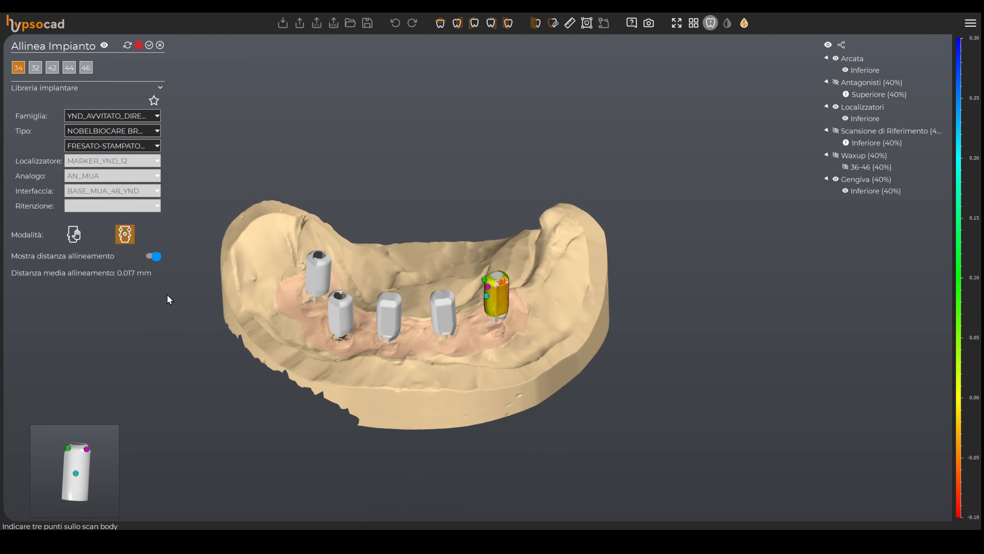
click(155, 256)
Step: Align implants 32 and 42 by marking three points on each scan body
click(35, 68)
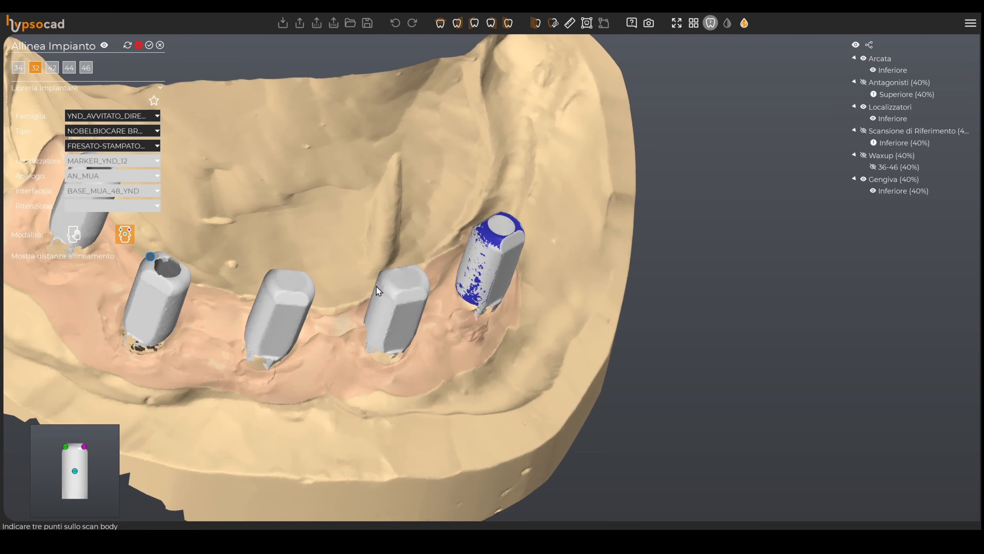
click(378, 279)
click(390, 298)
click(373, 312)
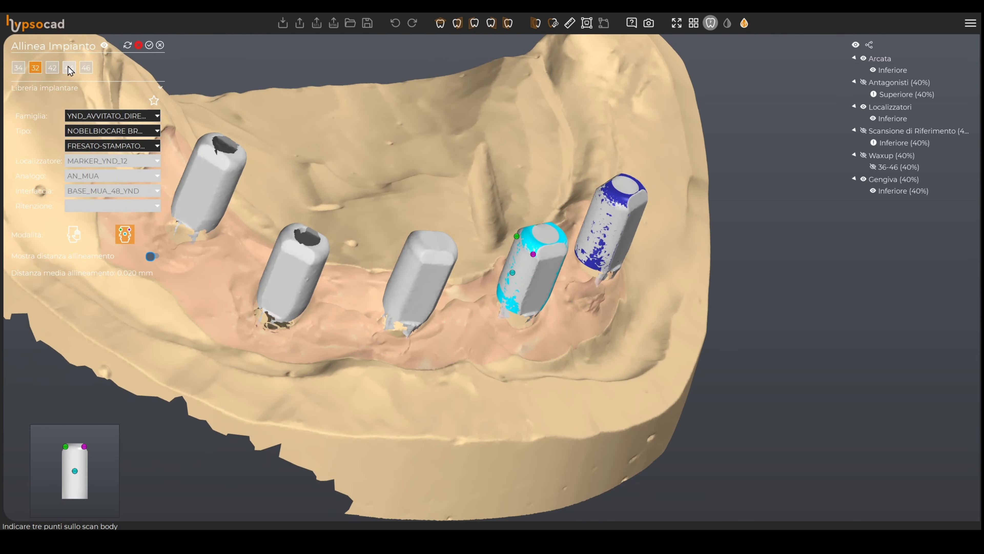
middle_drag(374, 251, 412, 303)
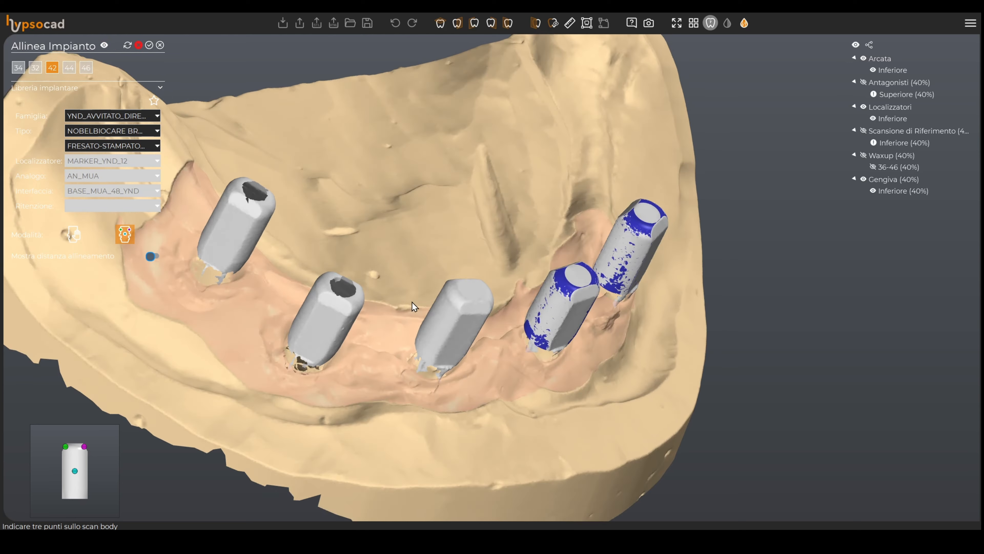
click(440, 317)
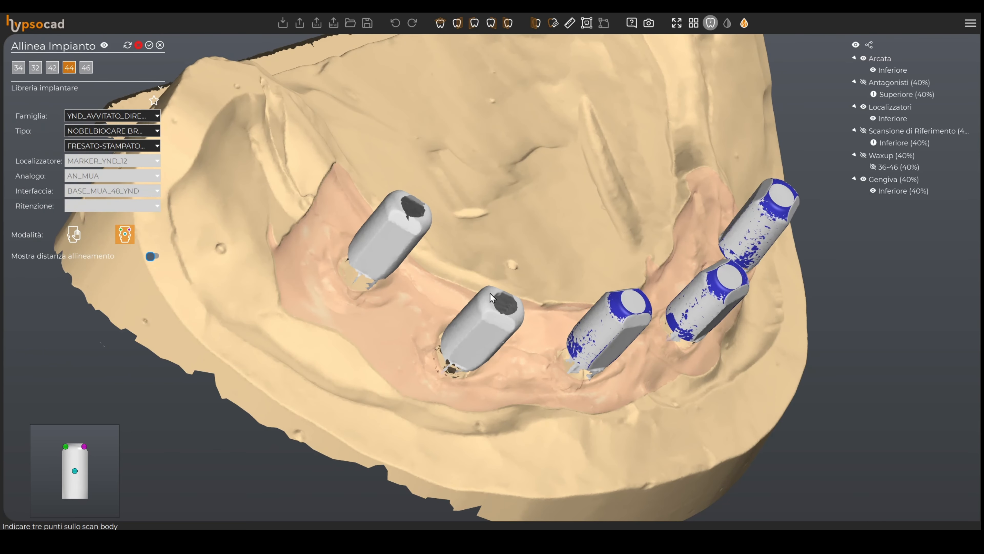
Step: Align implant 44 by marking three points on its scan body
click(481, 290)
click(479, 310)
click(468, 321)
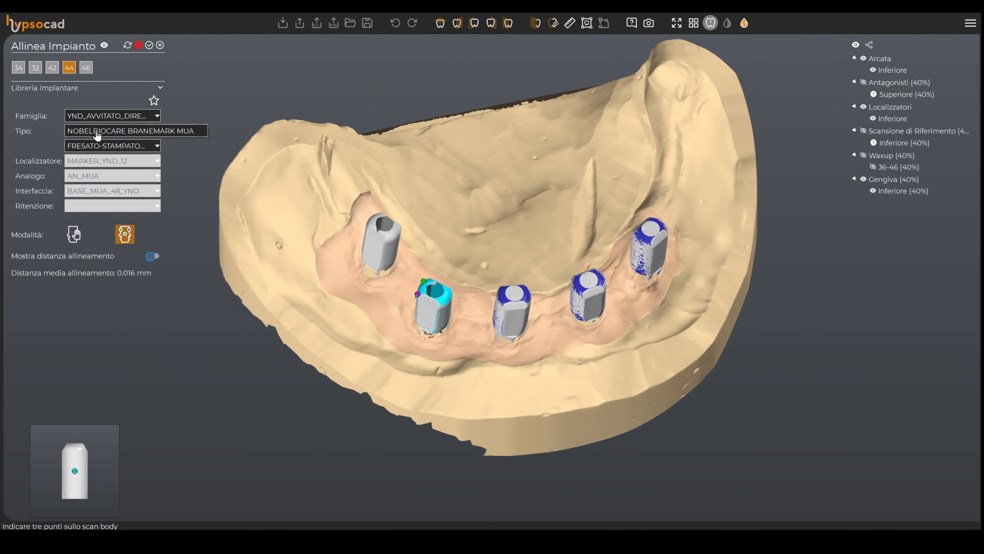
Step: Align implant 46 by marking three points on its scan body and confirm the implant alignment
click(87, 68)
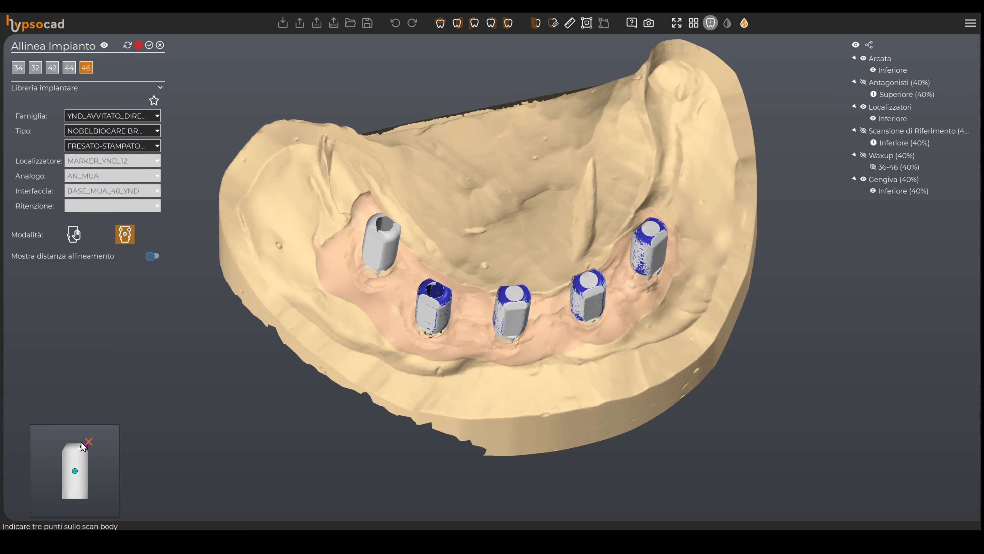
mouse_move(81, 464)
right_down()
mouse_move(89, 457)
mouse_move(75, 453)
right_up()
click(70, 457)
click(78, 464)
click(71, 479)
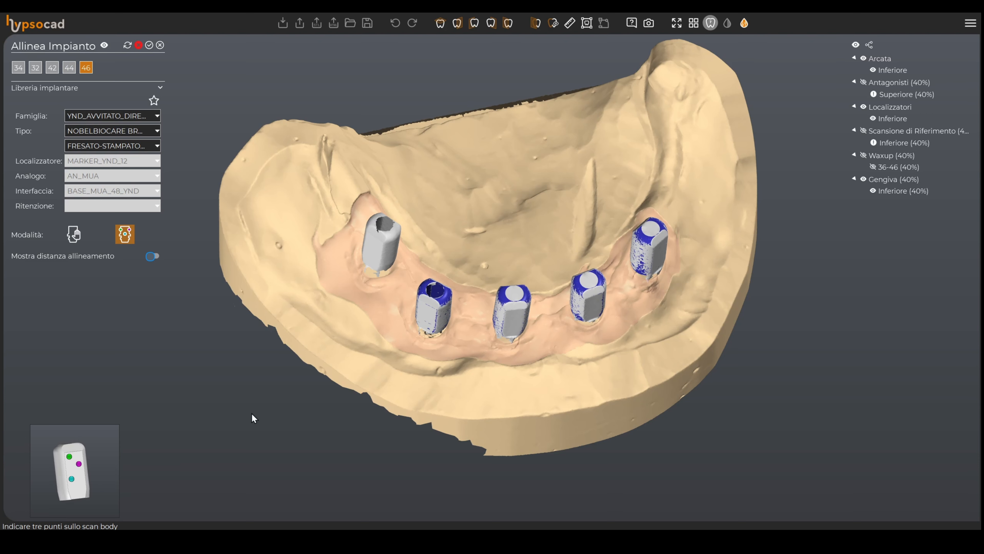
right_drag(385, 300, 457, 313)
click(484, 256)
click(491, 271)
click(479, 280)
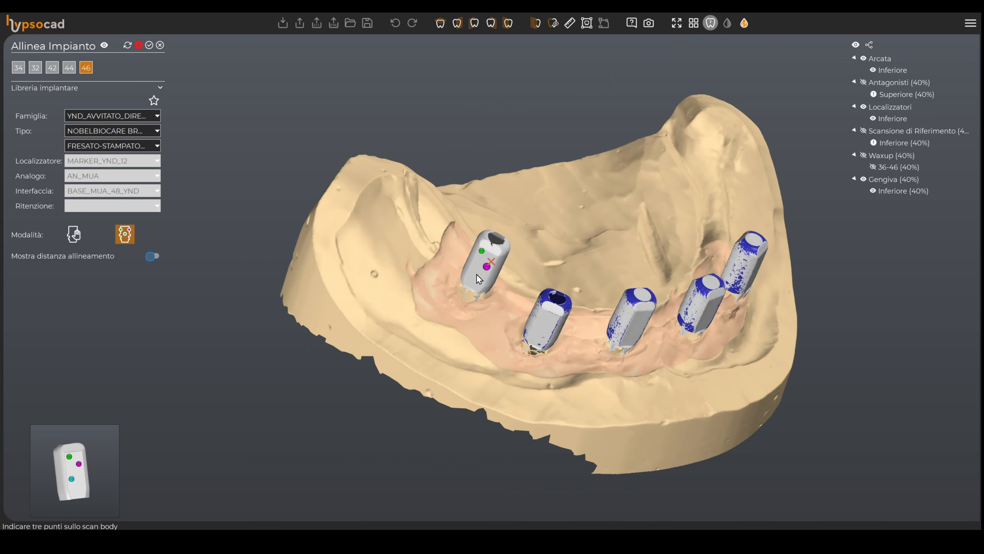
right_drag(534, 286, 556, 289)
click(150, 45)
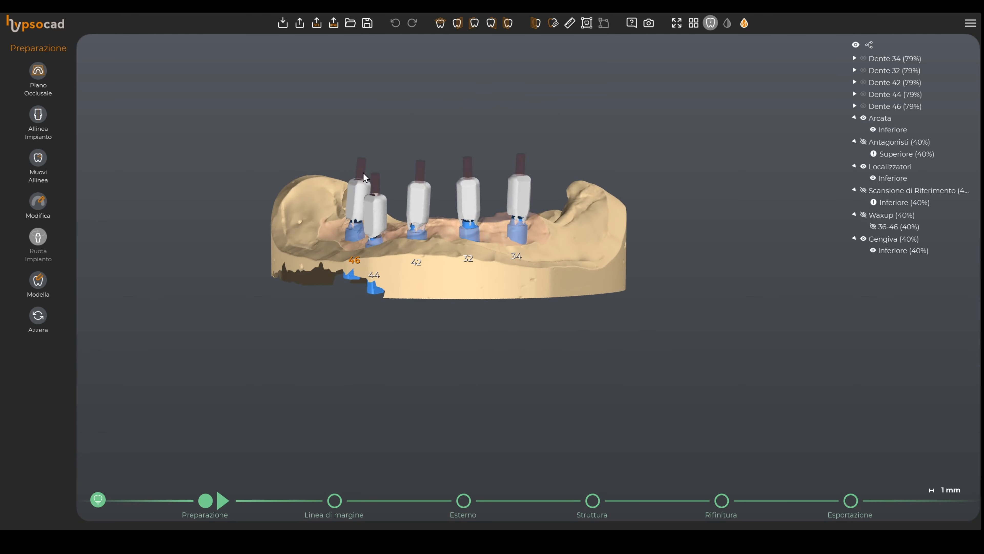
Step: Advance to the margin line stage
right_drag(406, 250, 368, 262)
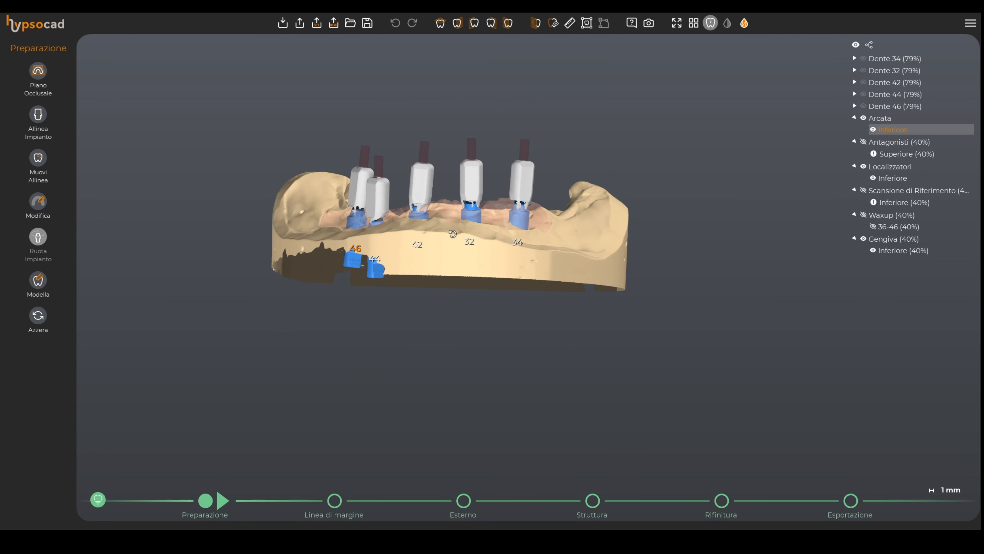
right_drag(453, 234, 455, 242)
click(222, 500)
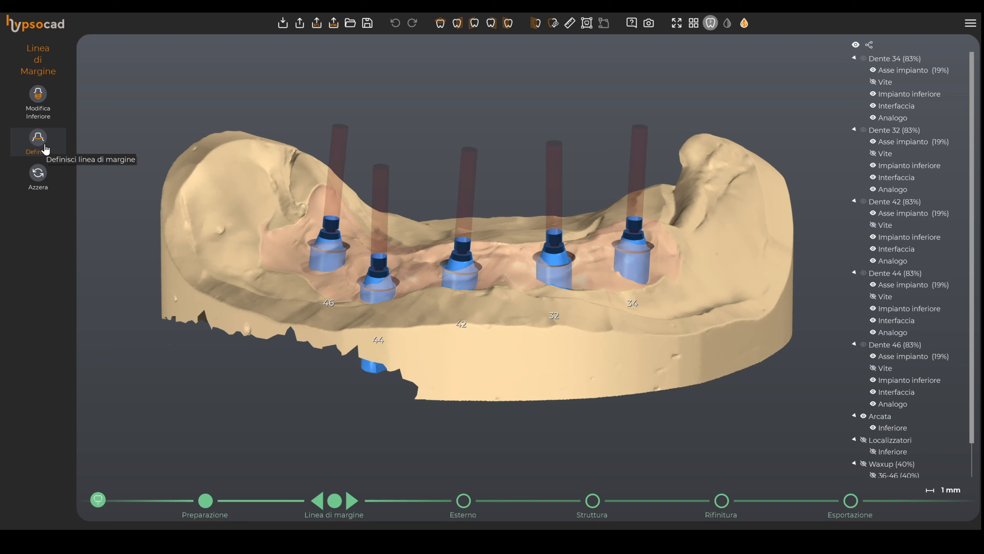
Step: Review the lower margin of each implant, 46, 44, 42, 32 and 34, in the Modifica Inferiore tool and close it
click(44, 102)
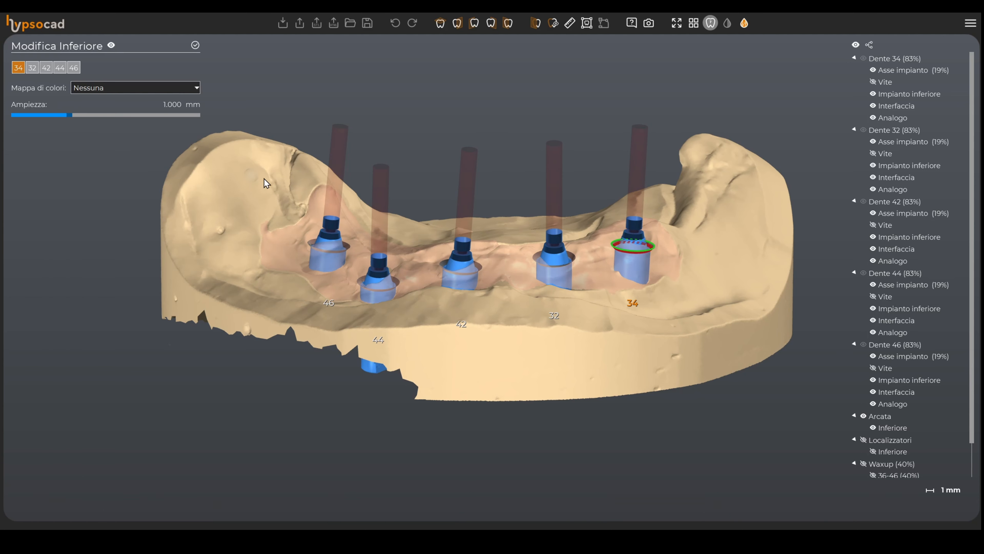
middle_drag(440, 253, 481, 277)
scroll(481, 277, up, 5)
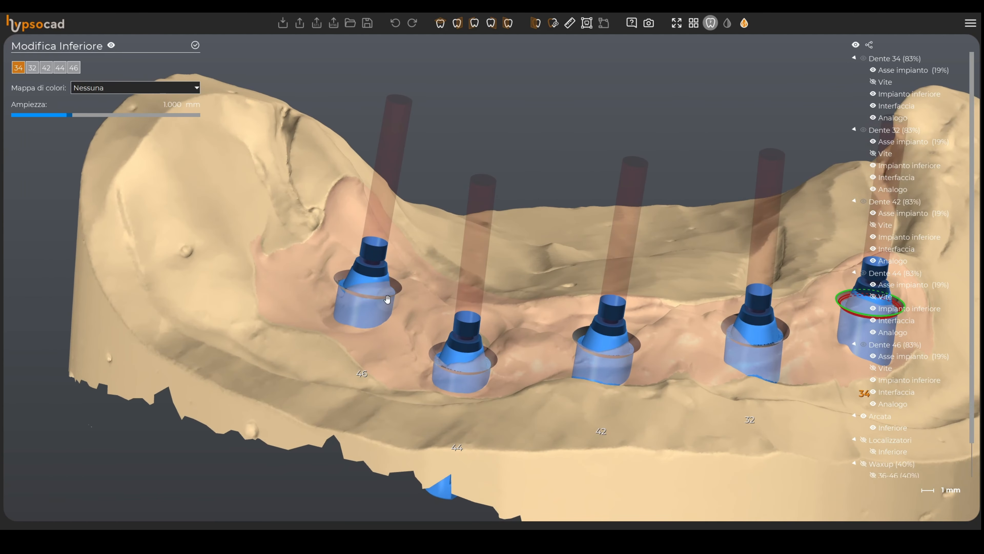
click(400, 288)
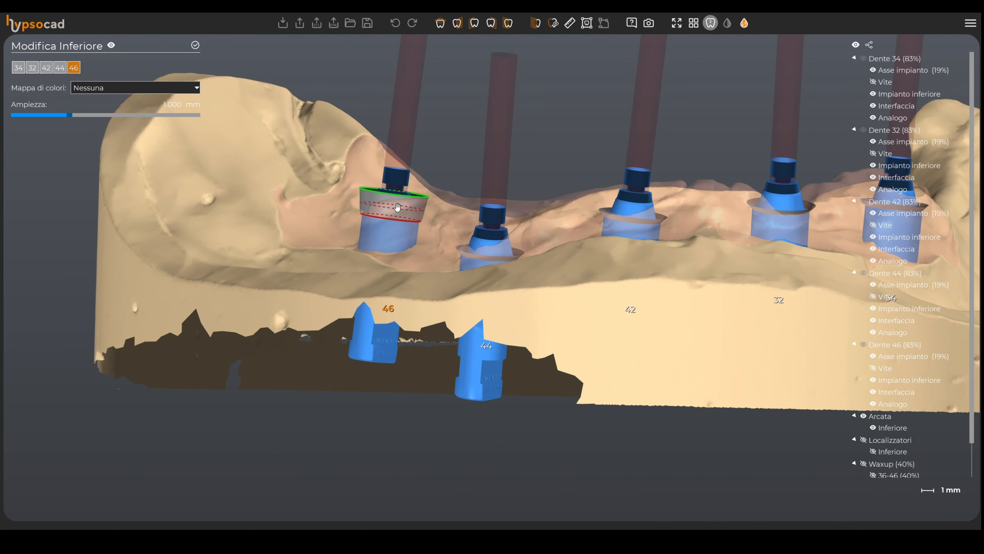
click(480, 252)
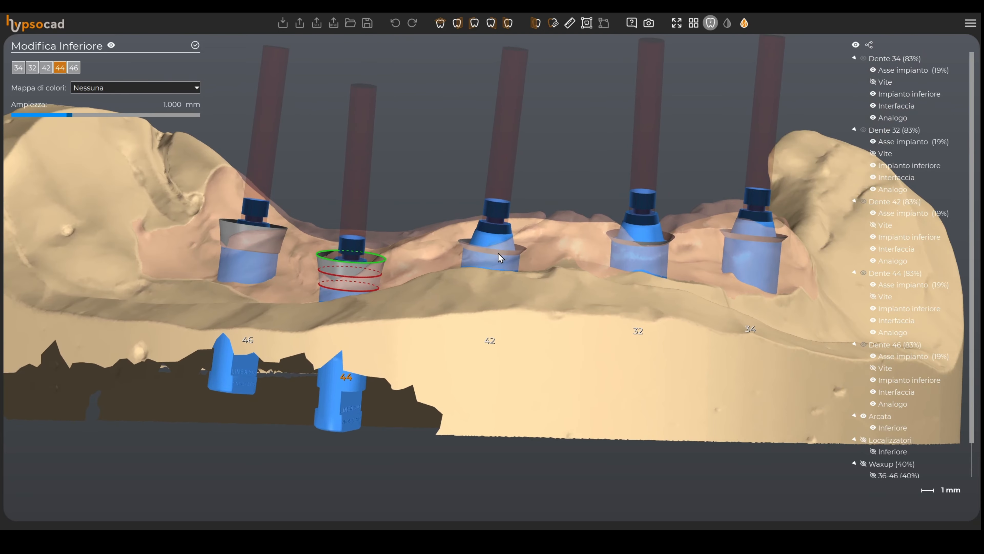
click(498, 255)
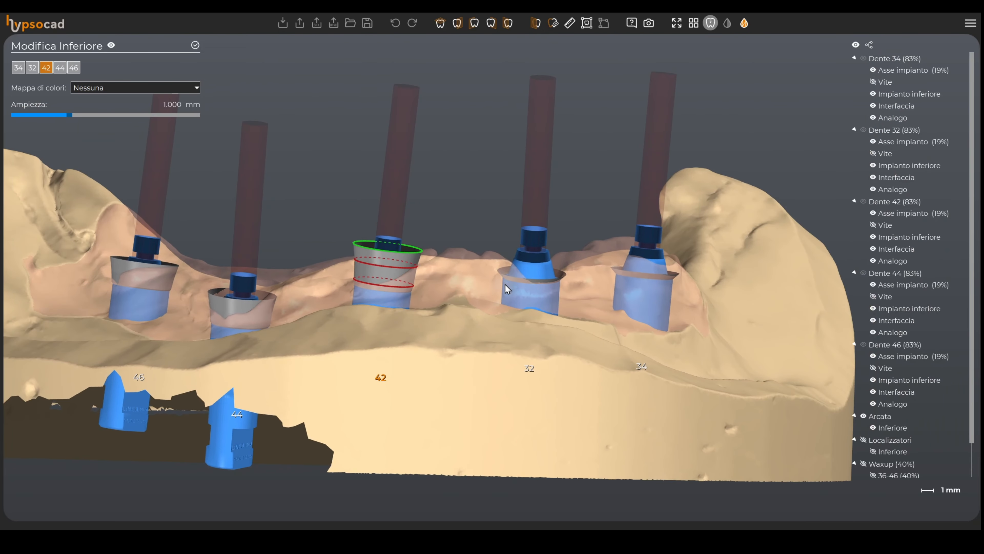
click(536, 280)
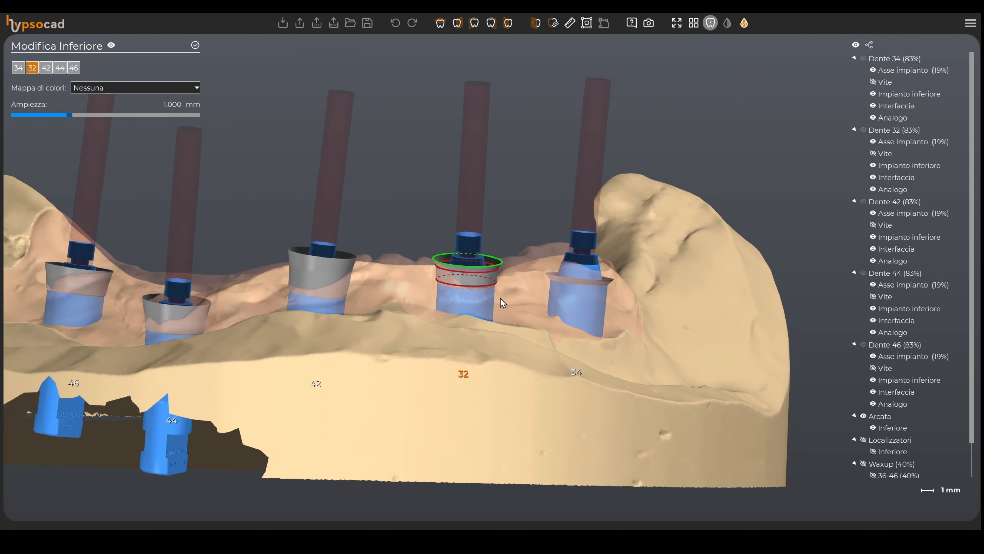
click(570, 276)
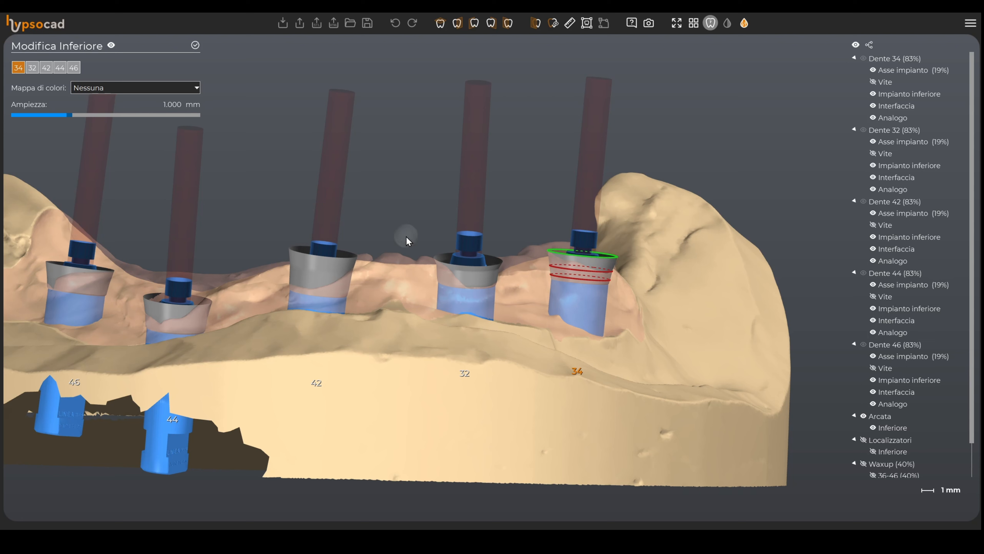
click(195, 45)
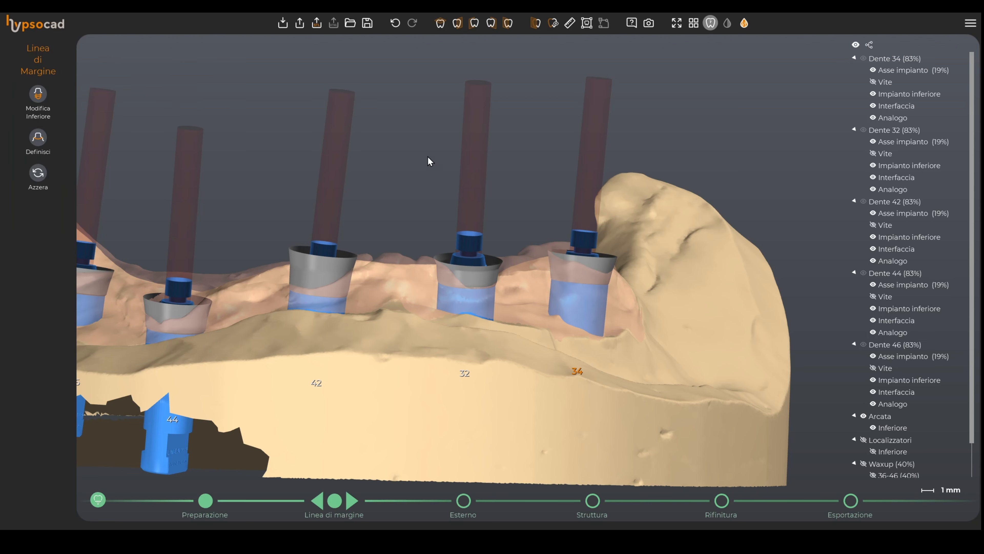
Step: Advance to the external shape stage
drag(439, 215, 513, 319)
click(352, 500)
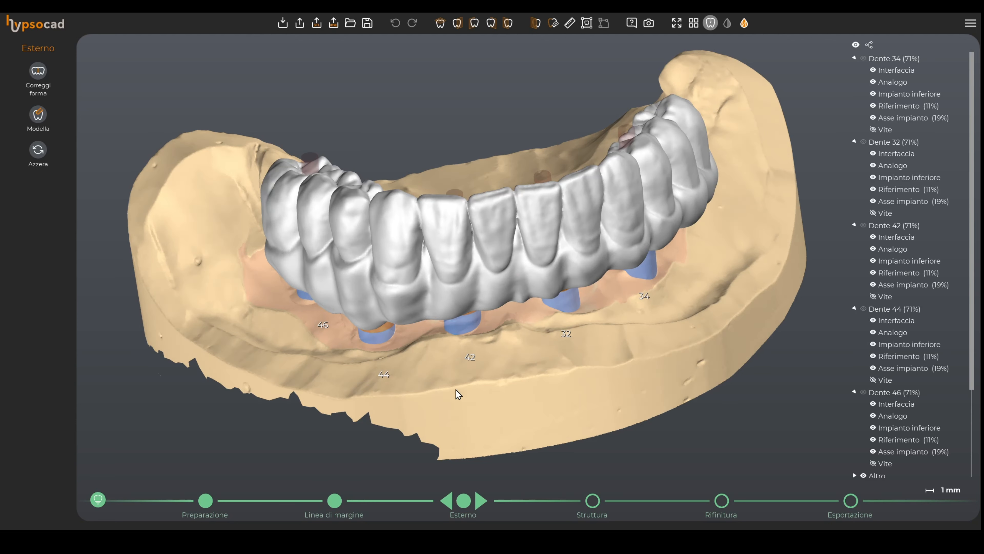
drag(413, 447, 424, 337)
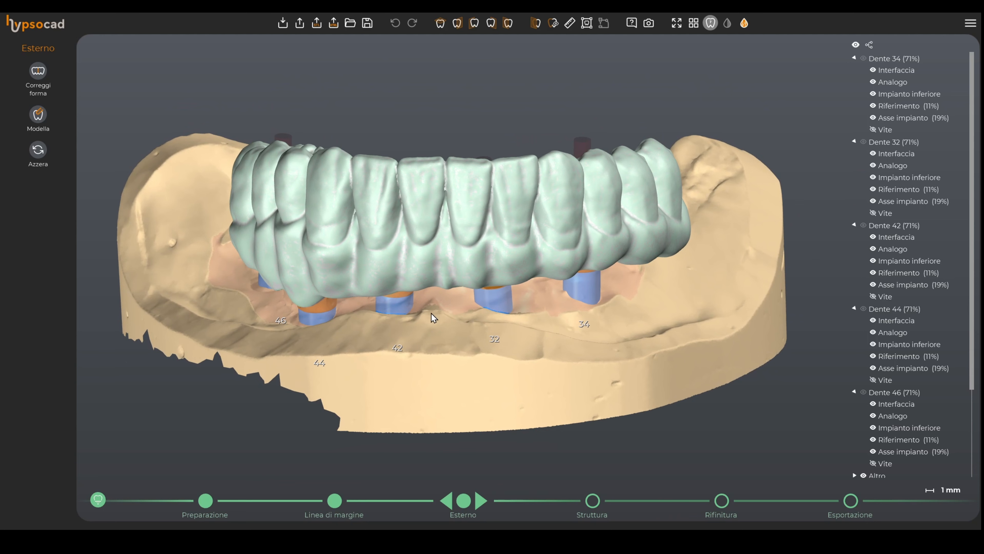
middle_drag(434, 312, 474, 297)
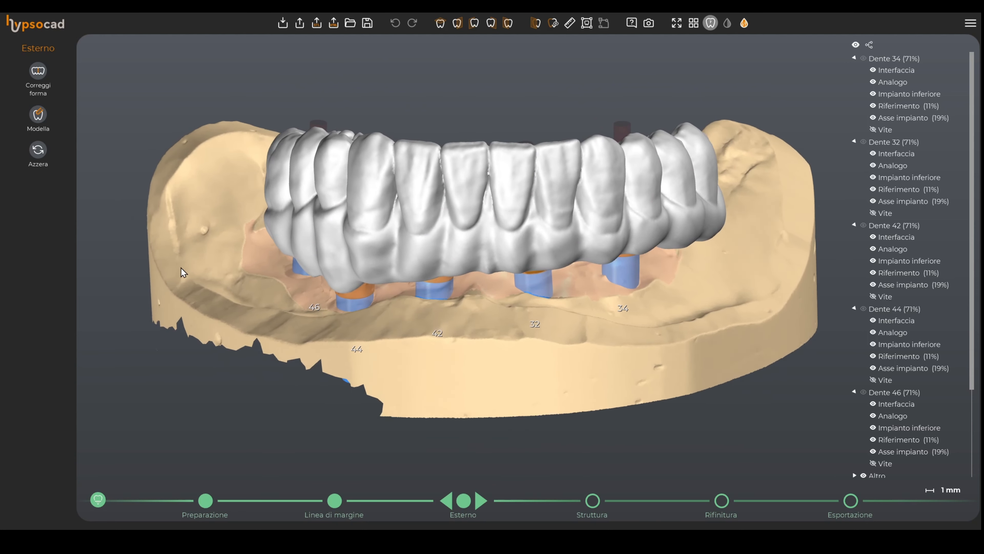
click(38, 117)
click(33, 85)
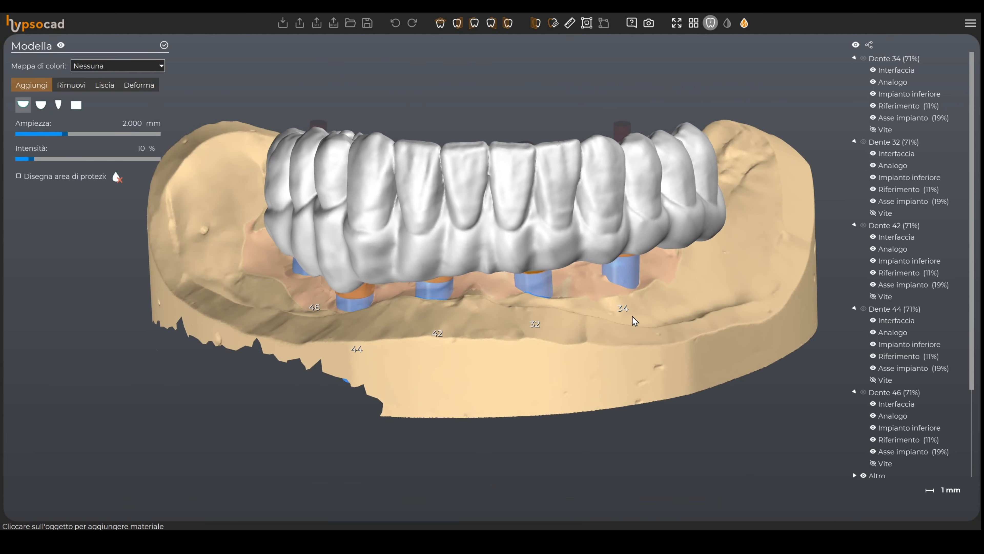
ctrl+shift+scroll(705, 328, up, 6)
ctrl+shift+scroll(414, 300, up, 3)
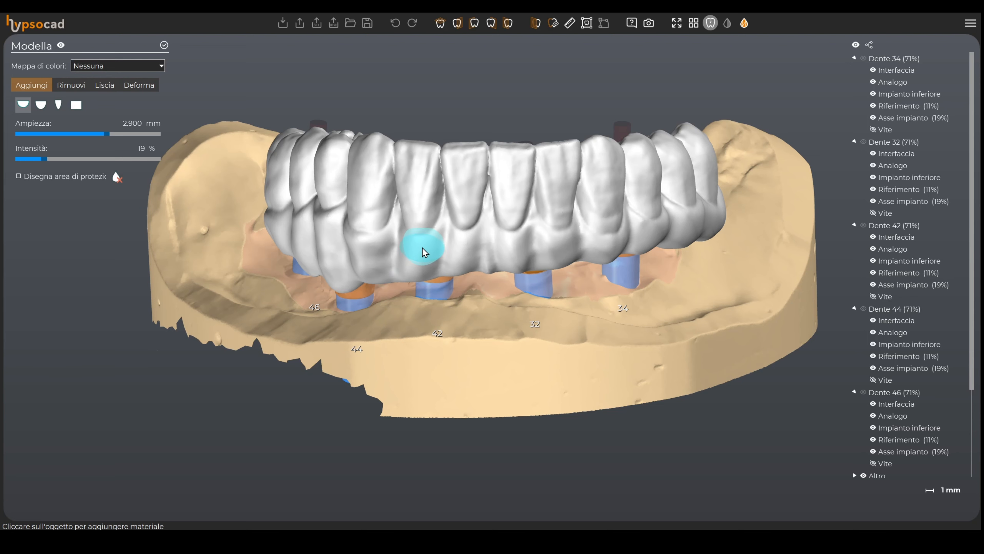
shift+scroll(415, 264, up, 3)
scroll(412, 270, up, 5)
ctrl+scroll(372, 256, down, 3)
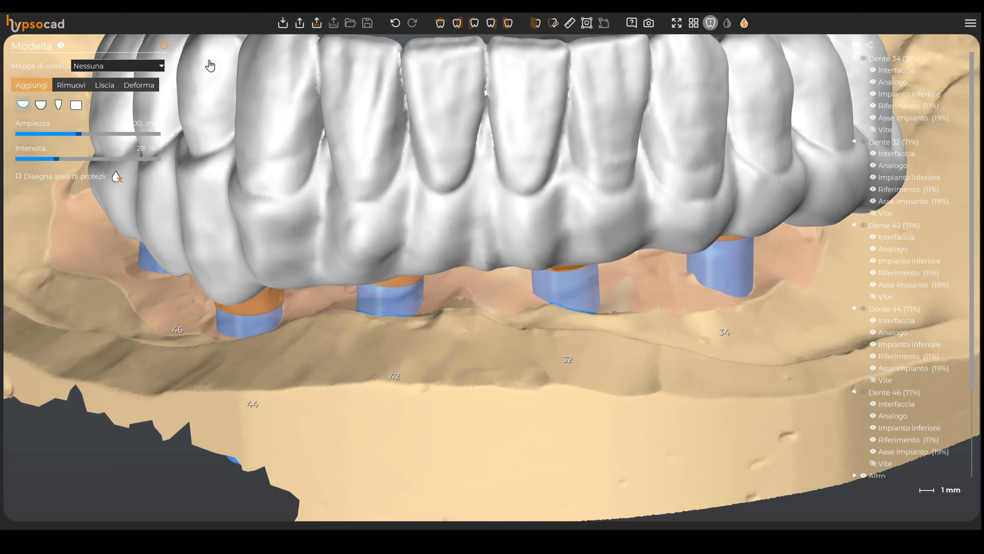
scroll(383, 158, down, 6)
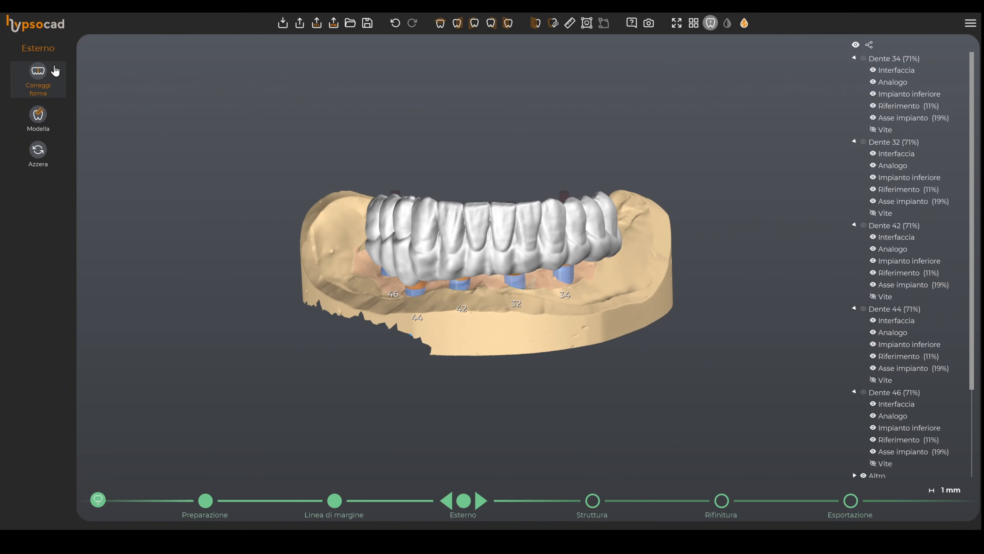
Step: Advance to the structure stage and set the structure reduction to 0.000 mm in its settings
click(483, 501)
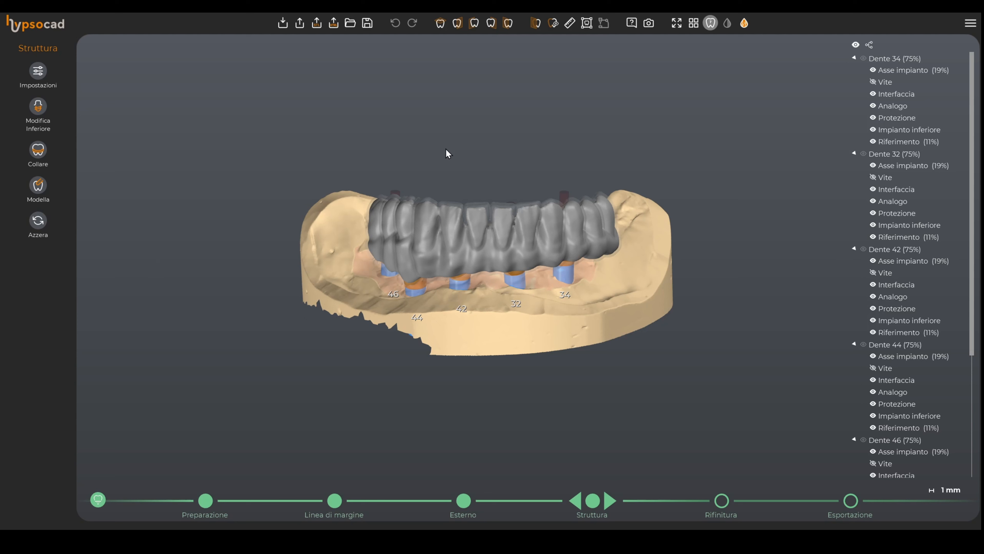
click(28, 88)
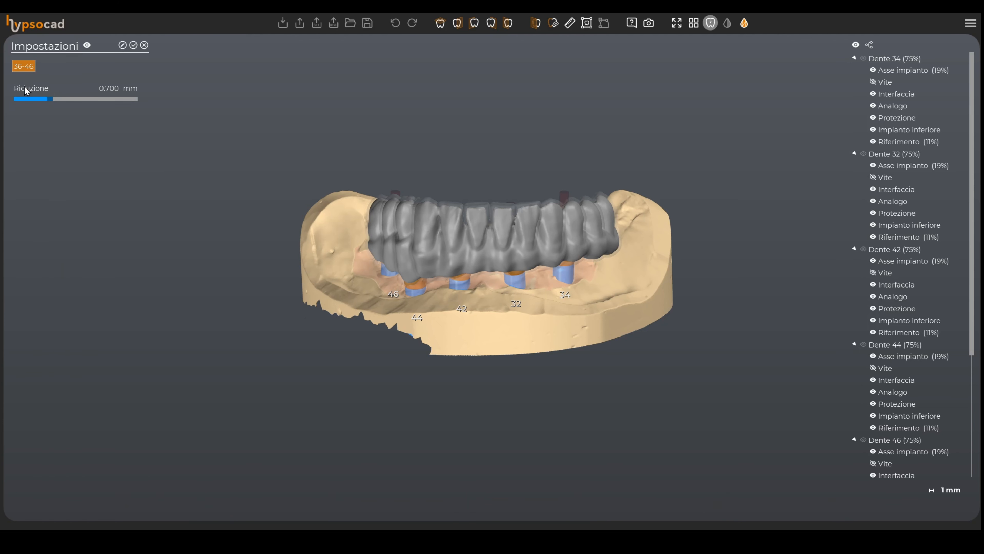
drag(47, 101, 17, 100)
click(122, 45)
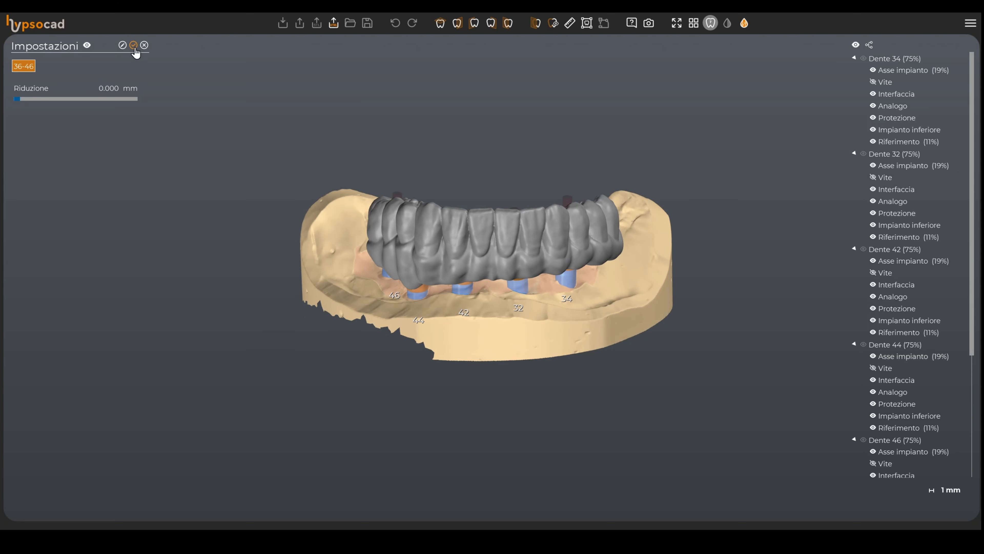
click(134, 45)
Step: Advance to the finishing stage and view the bridge from underneath
click(610, 500)
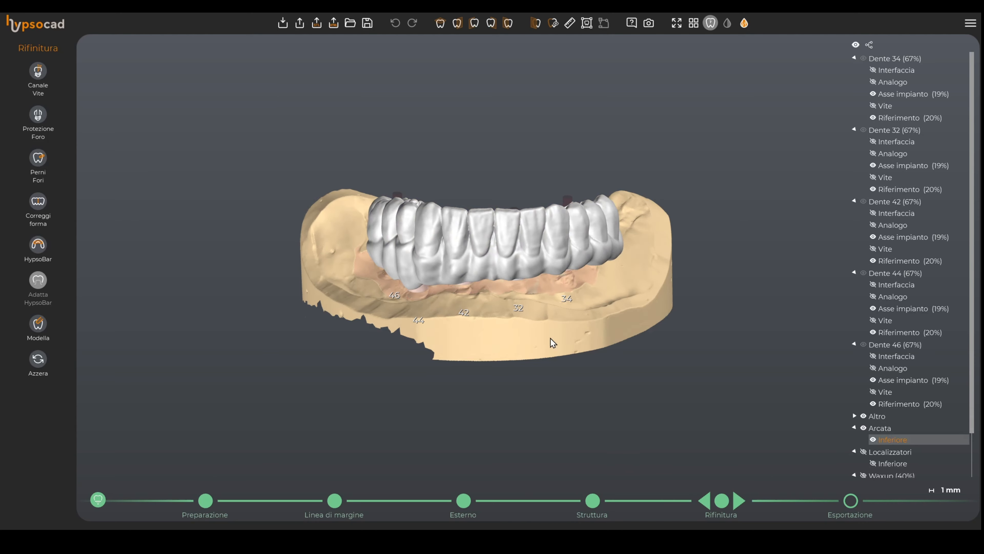
right_drag(550, 337, 477, 311)
middle_click(506, 334)
scroll(477, 311, up, 3)
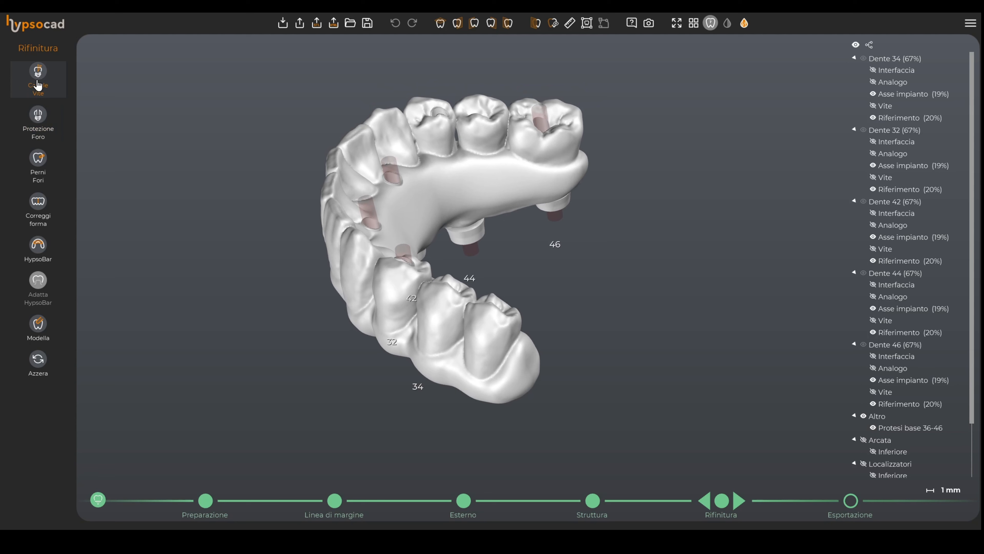
Step: Try tilting the screw channel of implant 34 and adjusting a hole protection outline, cancelling each tool
click(38, 72)
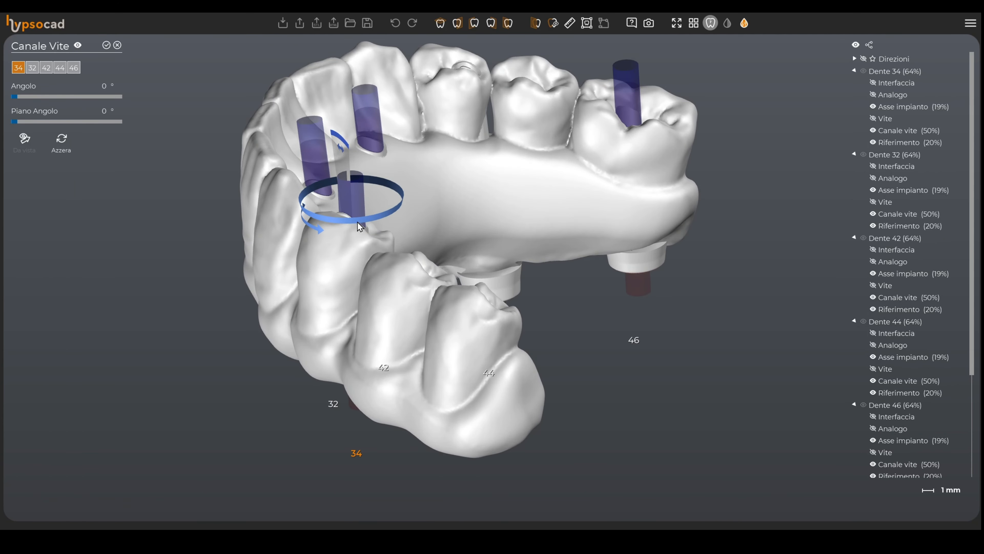
drag(359, 227, 391, 281)
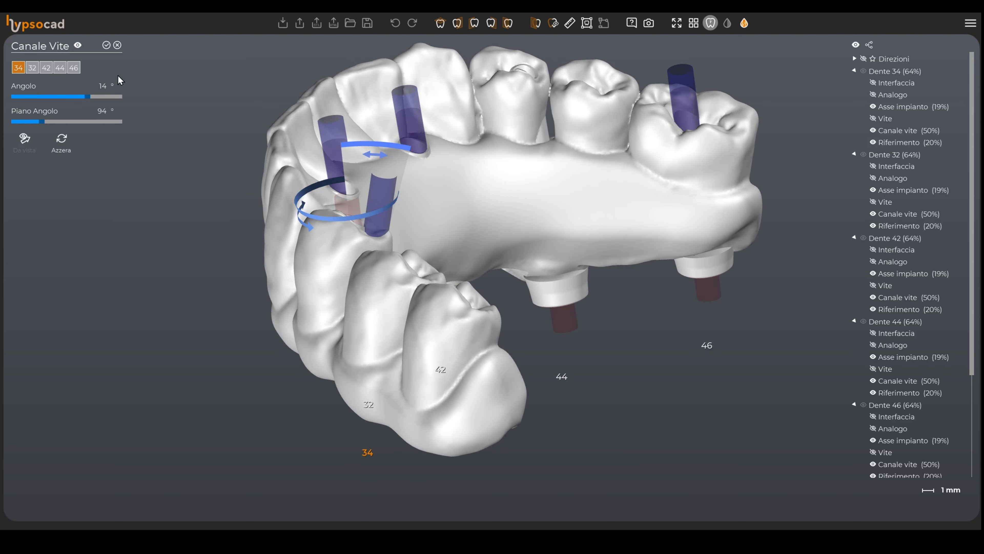
click(117, 45)
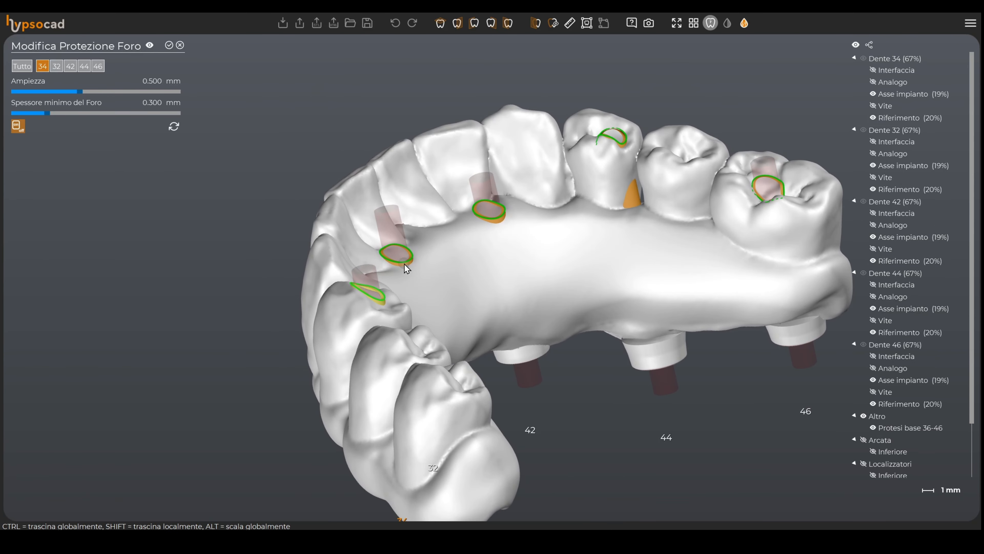
mouse_move(406, 265)
ctrl+mouse_down()
mouse_move(405, 274)
mouse_move(404, 254)
ctrl+mouse_up()
click(180, 47)
Step: Start the HypsoBar outline along the arch around implants 46, 44 and 42
right_drag(411, 282, 452, 271)
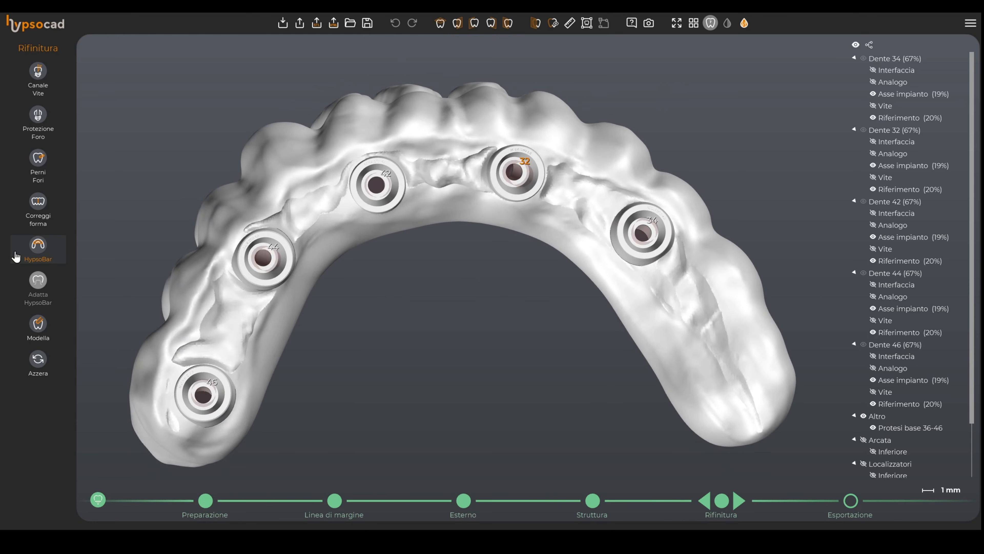
click(38, 246)
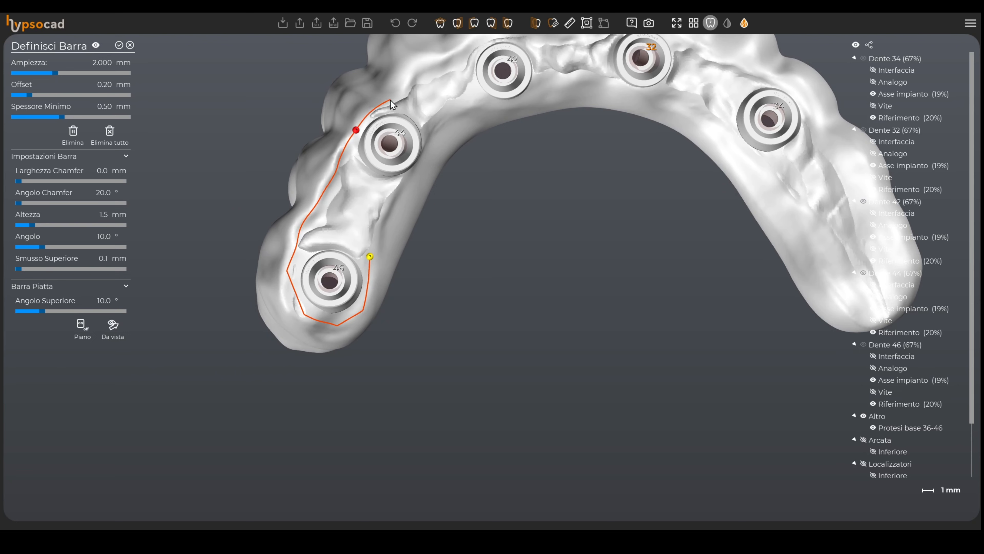
click(465, 50)
middle_drag(466, 50, 295, 251)
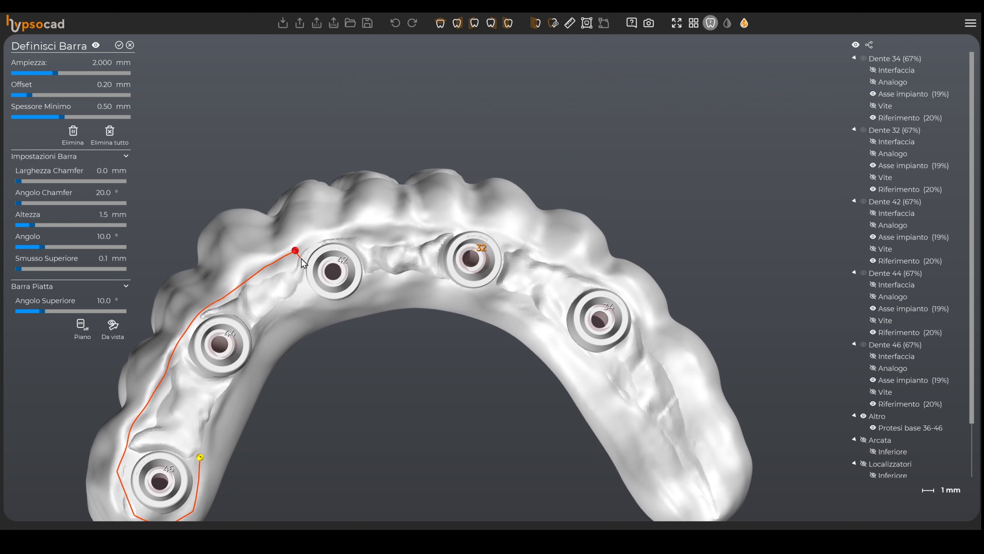
click(324, 235)
click(377, 225)
click(447, 223)
click(468, 224)
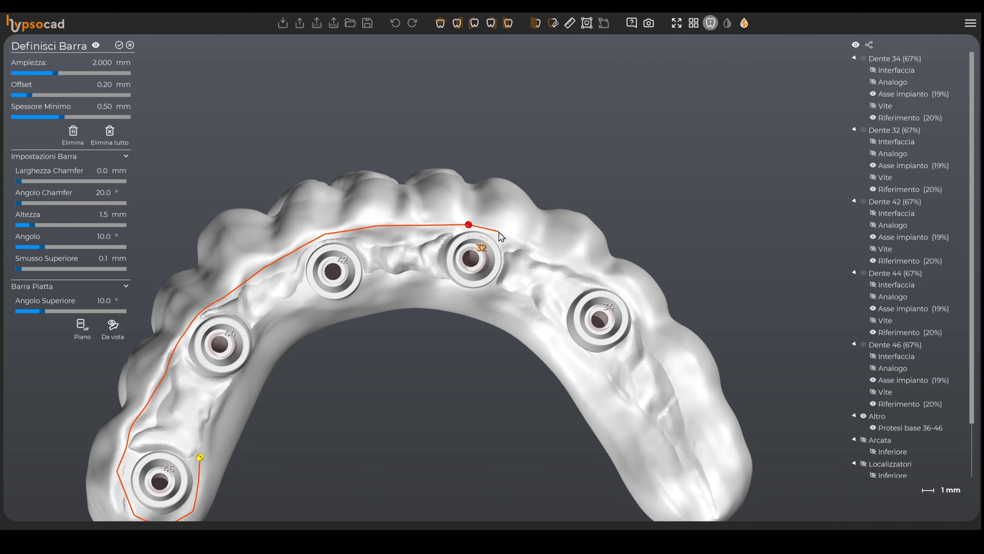
Step: Continue the HypsoBar outline along the buccal side past implants 32 and 34 and around the distal end of the arch
click(500, 232)
click(552, 253)
click(605, 278)
middle_drag(606, 280, 553, 224)
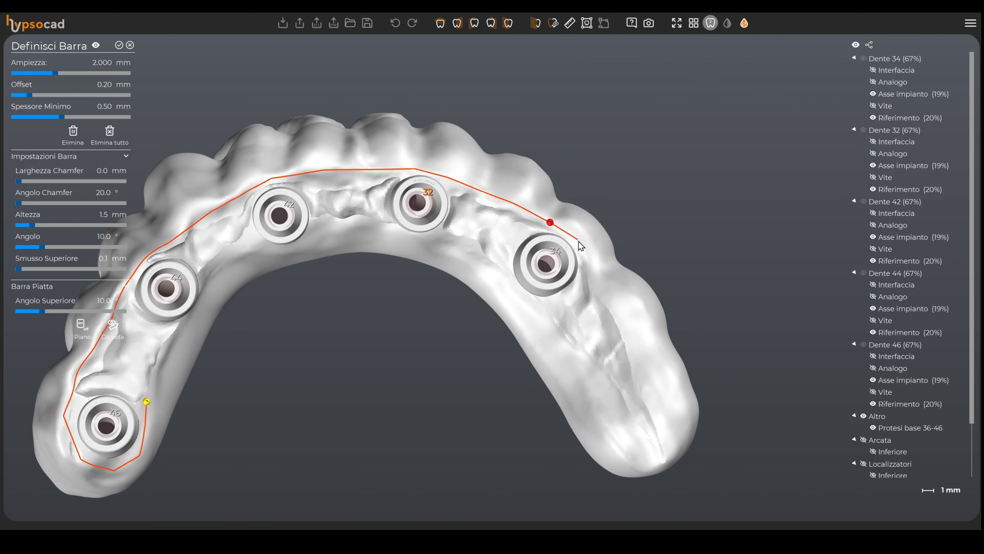
click(581, 248)
click(608, 291)
click(634, 331)
click(646, 375)
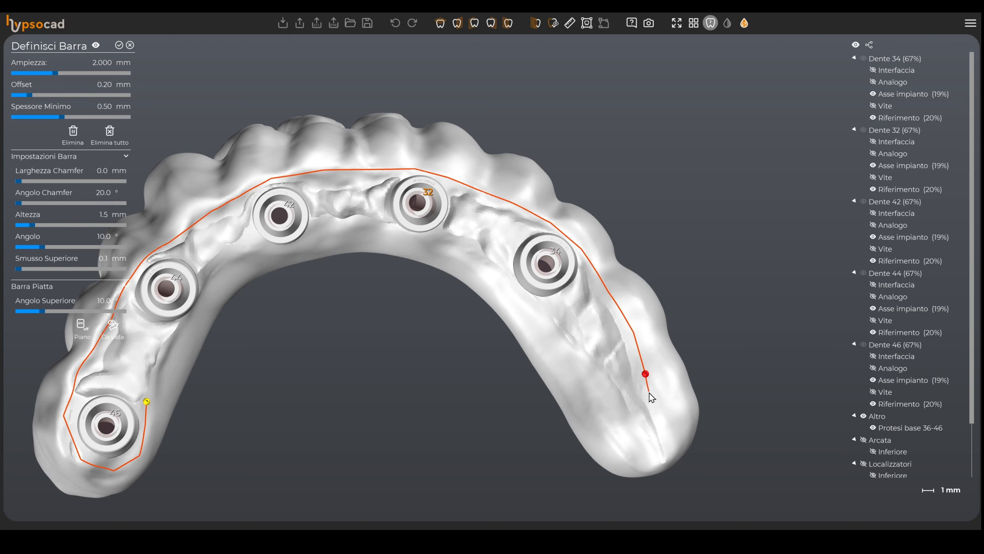
click(648, 406)
click(624, 424)
Step: Trace the outline back along the lingual side past implants 42 and 44 and close it at the starting point
click(561, 372)
click(510, 299)
click(431, 253)
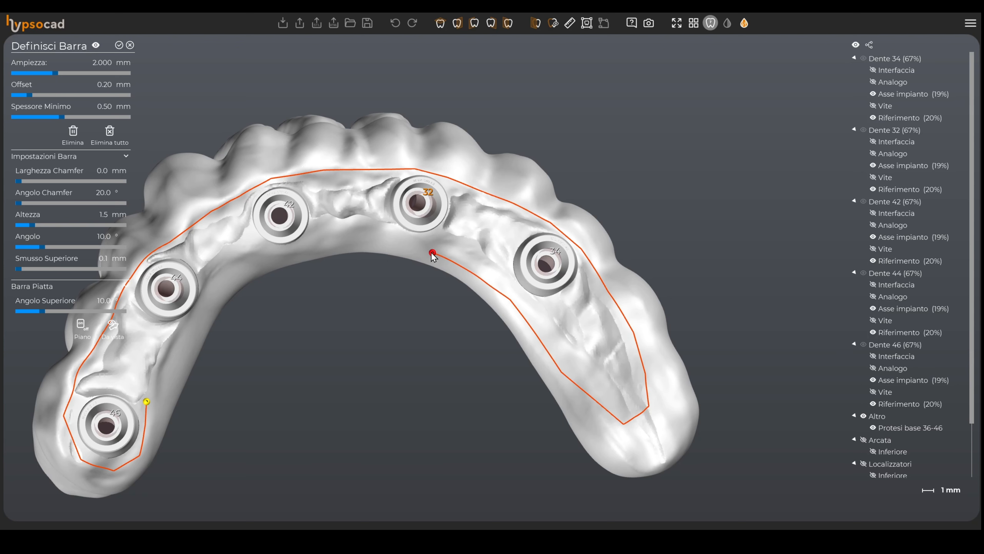
click(363, 239)
click(346, 241)
click(326, 242)
click(268, 258)
click(210, 294)
middle_drag(210, 295, 321, 201)
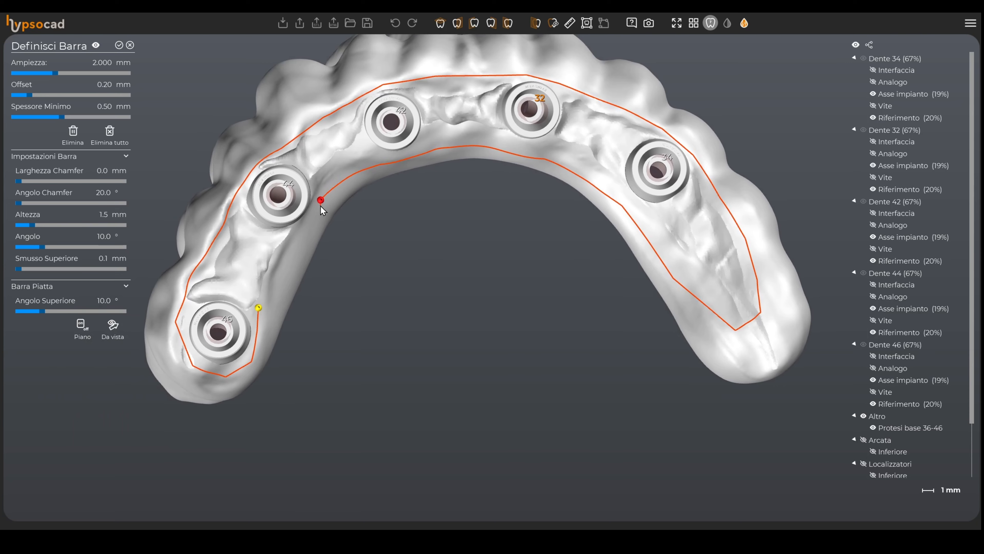
right_drag(321, 201, 283, 212)
click(238, 276)
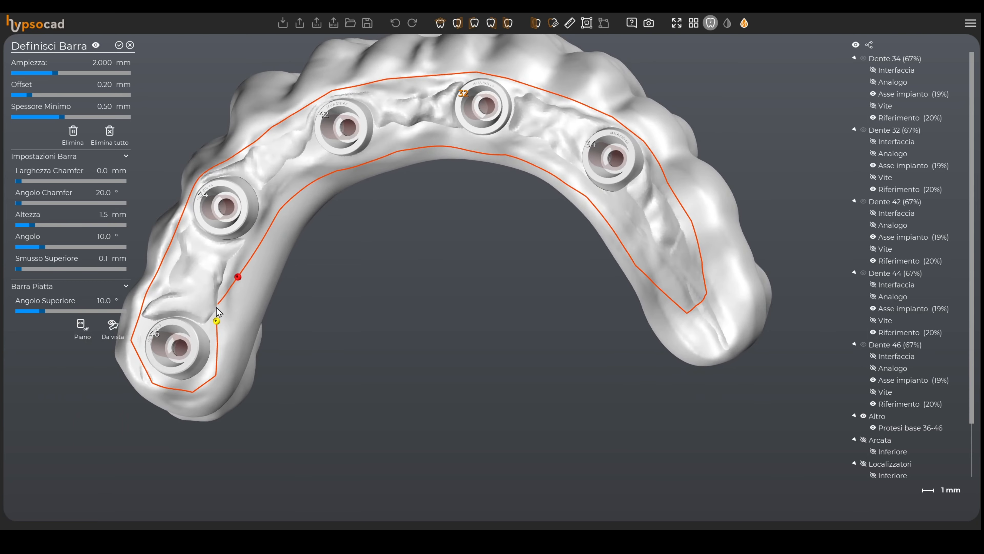
click(218, 320)
Step: Group the object list by type and make the base prosthesis transparent to reveal the bar
scroll(417, 279, down, 3)
right_drag(434, 267, 492, 312)
middle_drag(492, 312, 488, 229)
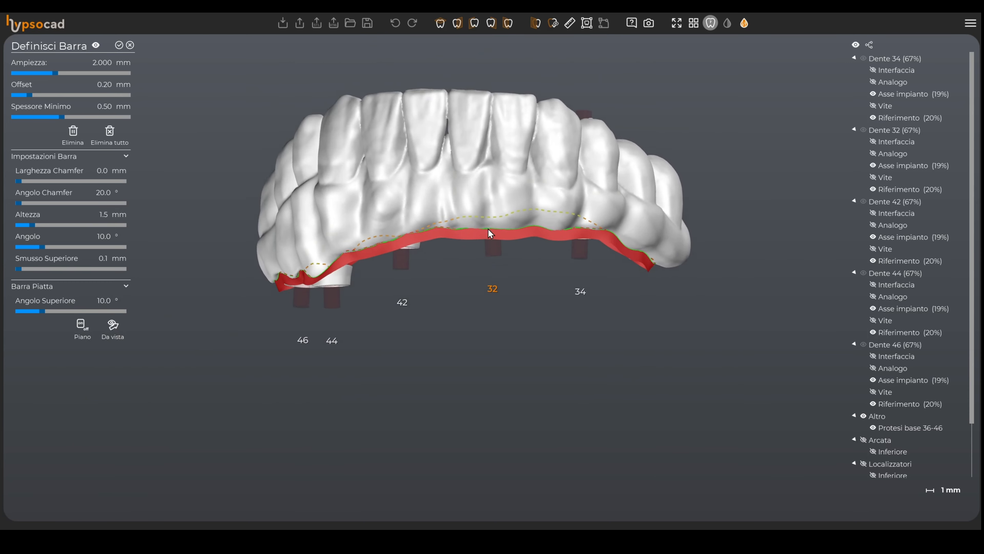
right_drag(489, 229, 489, 281)
click(870, 45)
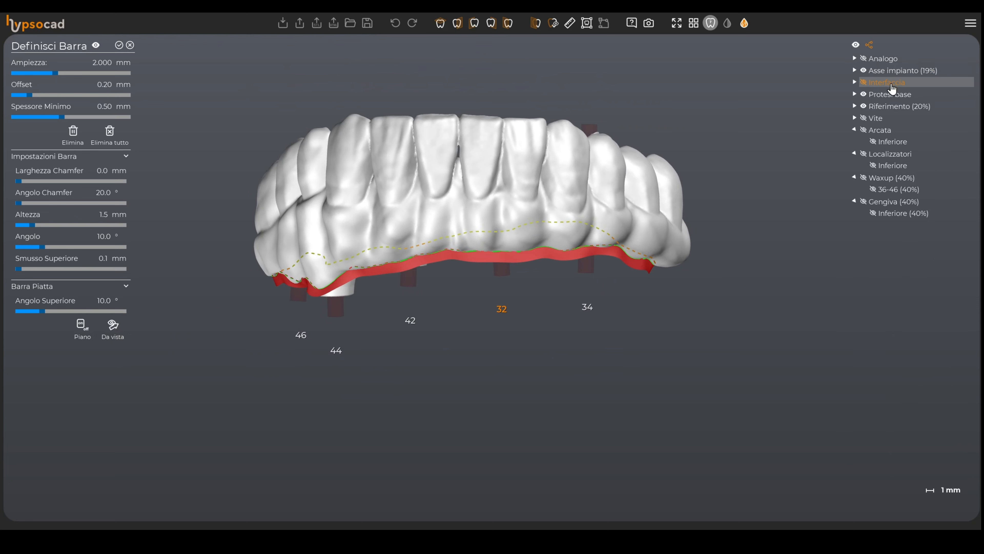
click(880, 99)
right_drag(318, 373, 323, 376)
middle_drag(598, 286, 635, 306)
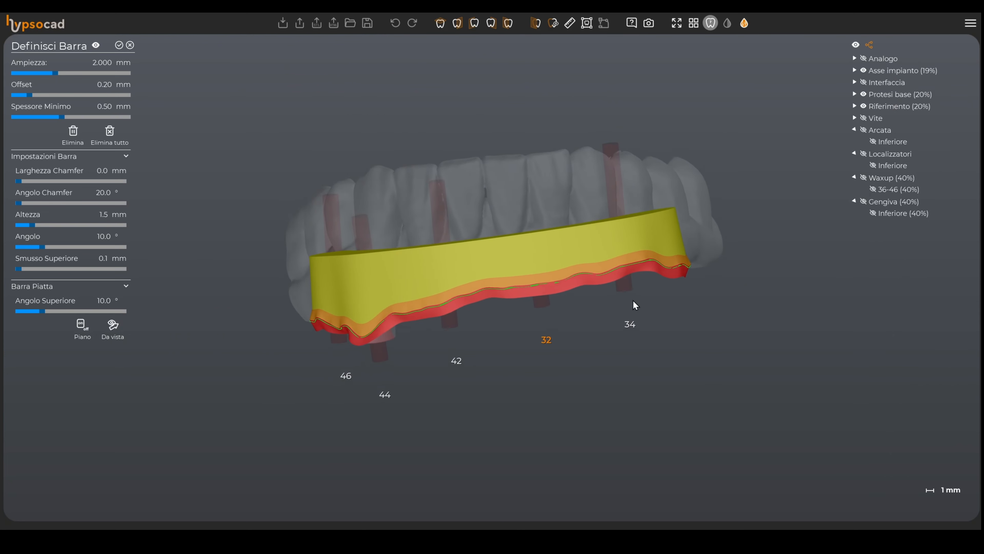
Step: Set the bar's chamfer width to 0.1 mm
right_drag(635, 306, 540, 326)
middle_drag(540, 325, 520, 351)
right_drag(521, 352, 481, 338)
mouse_move(568, 325)
right_down()
mouse_move(565, 312)
mouse_move(558, 318)
right_up()
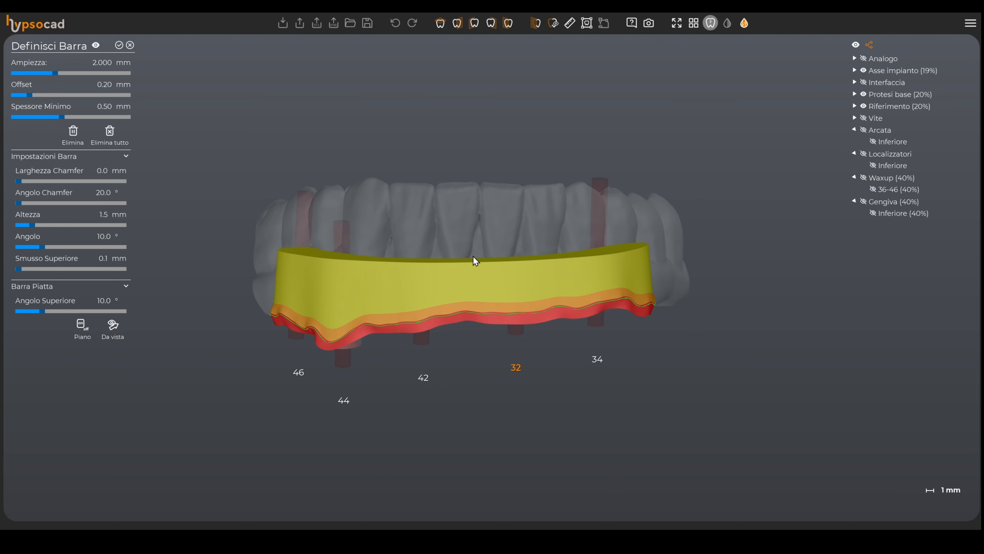
scroll(472, 256, up, 2)
middle_drag(406, 273, 655, 252)
scroll(655, 252, up, 2)
middle_drag(545, 272, 428, 284)
scroll(428, 283, up, 2)
middle_drag(330, 298, 438, 247)
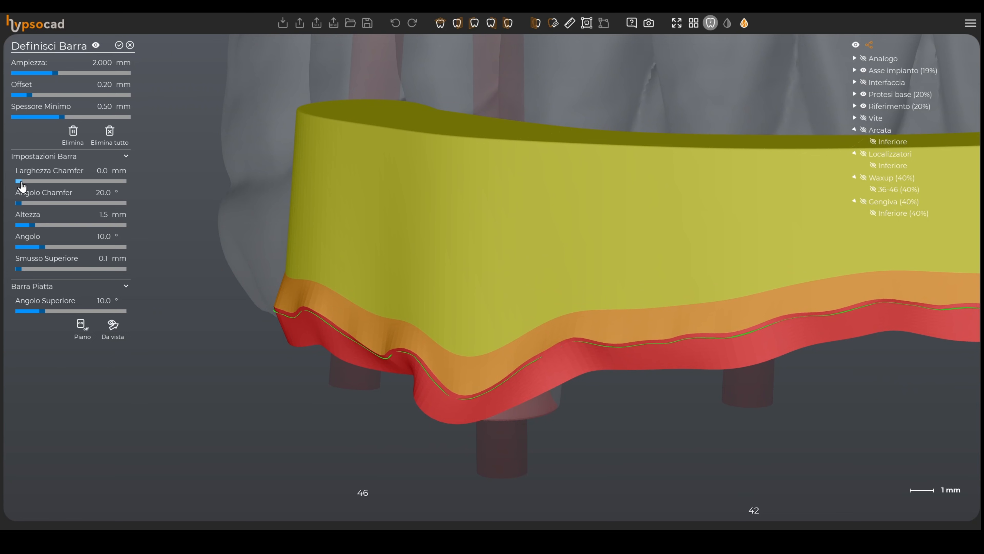
drag(21, 186, 33, 188)
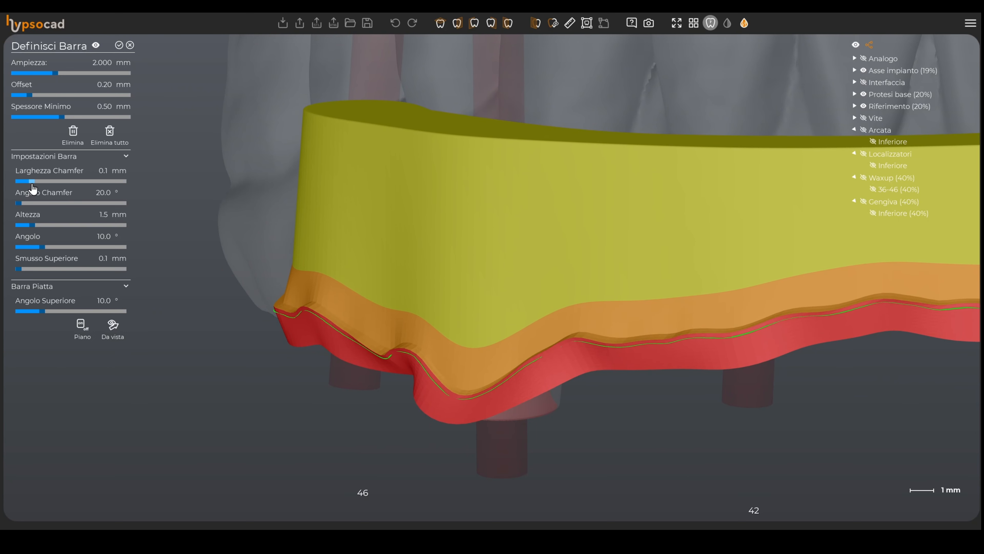
Step: Set the chamfer angle to 32.8° and the bar width to 1.900 mm
scroll(501, 303, up, 4)
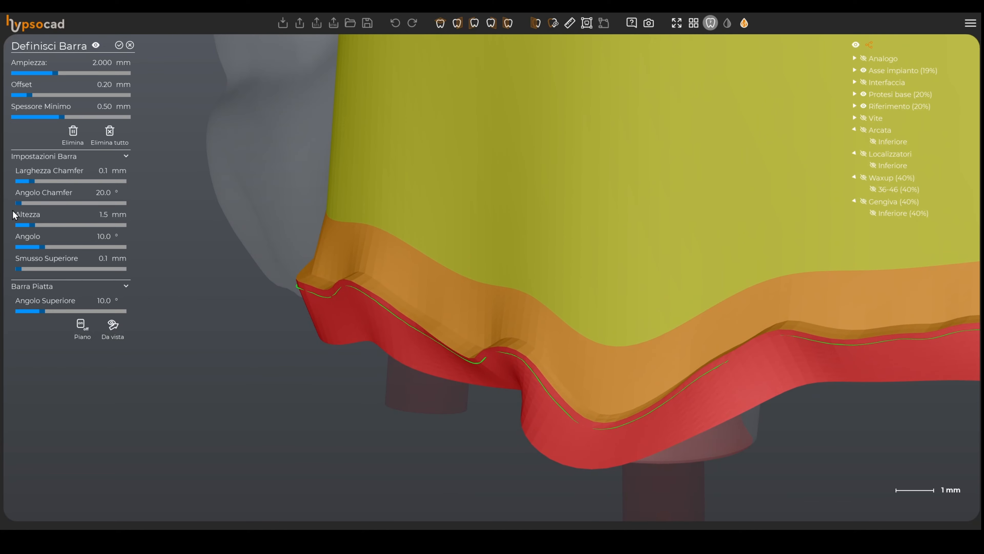
drag(18, 203, 38, 220)
middle_drag(628, 256, 312, 281)
scroll(424, 272, down, 5)
right_drag(424, 272, 461, 311)
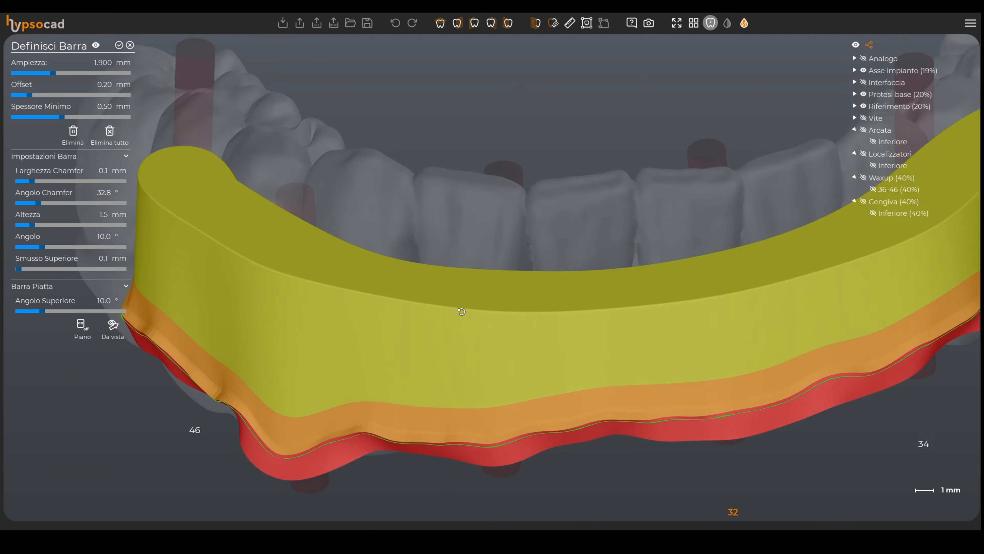
Step: Set the bar angle to 15.2°
scroll(461, 311, down, 3)
right_drag(679, 308, 748, 308)
right_drag(430, 290, 440, 309)
scroll(474, 199, down, 3)
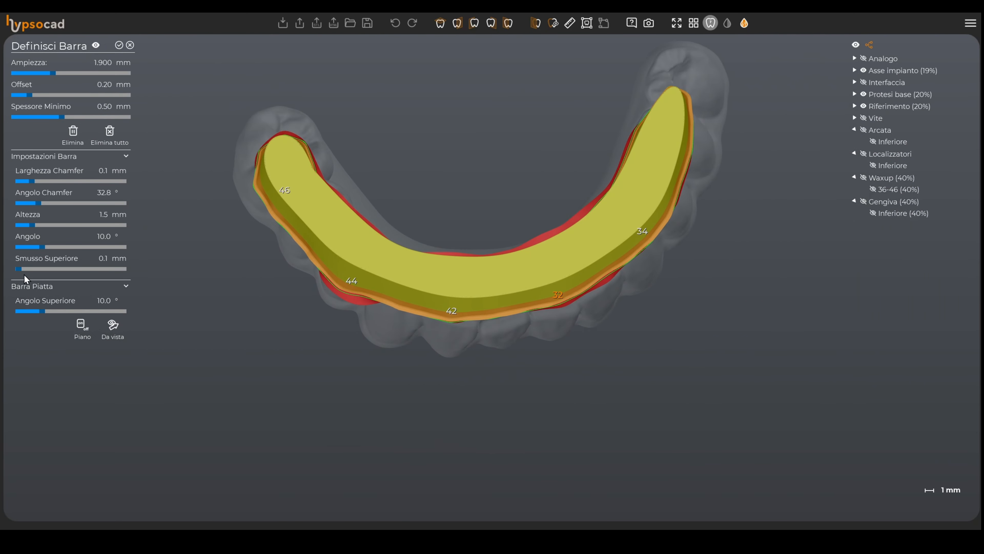
mouse_move(43, 252)
mouse_down()
mouse_move(83, 255)
mouse_move(55, 255)
mouse_up()
right_drag(461, 217, 419, 290)
scroll(420, 290, up, 3)
right_drag(604, 326, 500, 395)
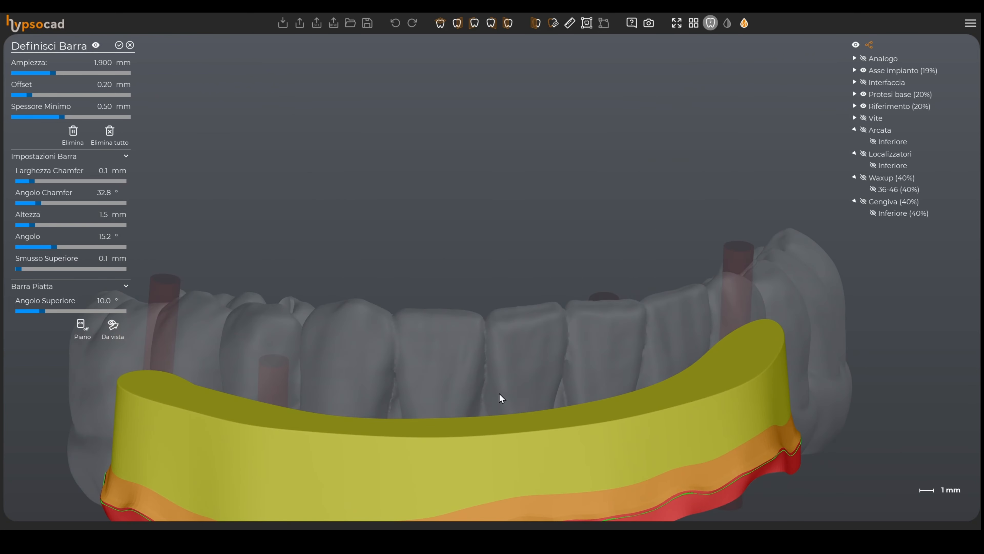
middle_drag(500, 396, 570, 259)
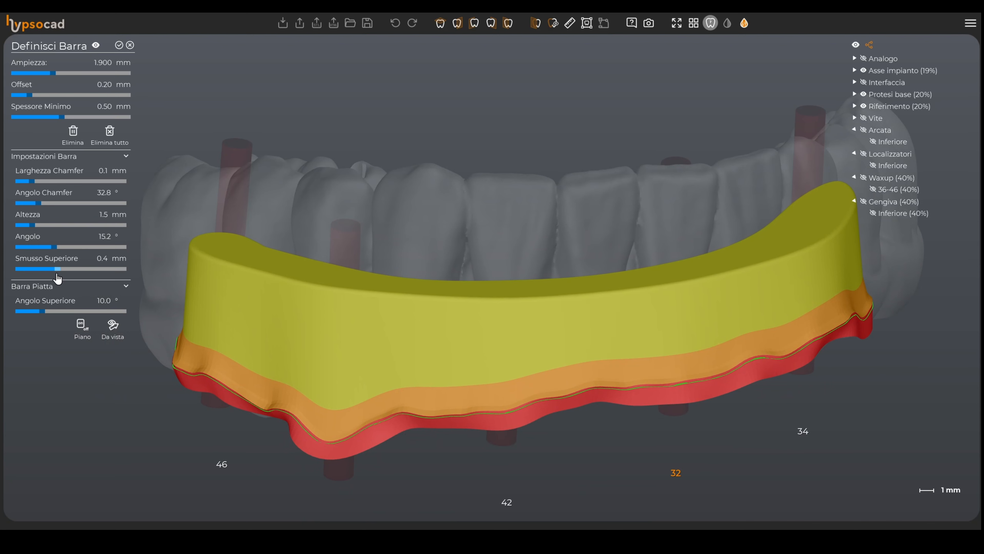
Step: Activate the plane for the flat bar top and move it to sit above the bar
scroll(568, 323, down, 4)
right_drag(568, 324, 582, 338)
middle_drag(506, 298, 492, 344)
right_drag(514, 378, 534, 329)
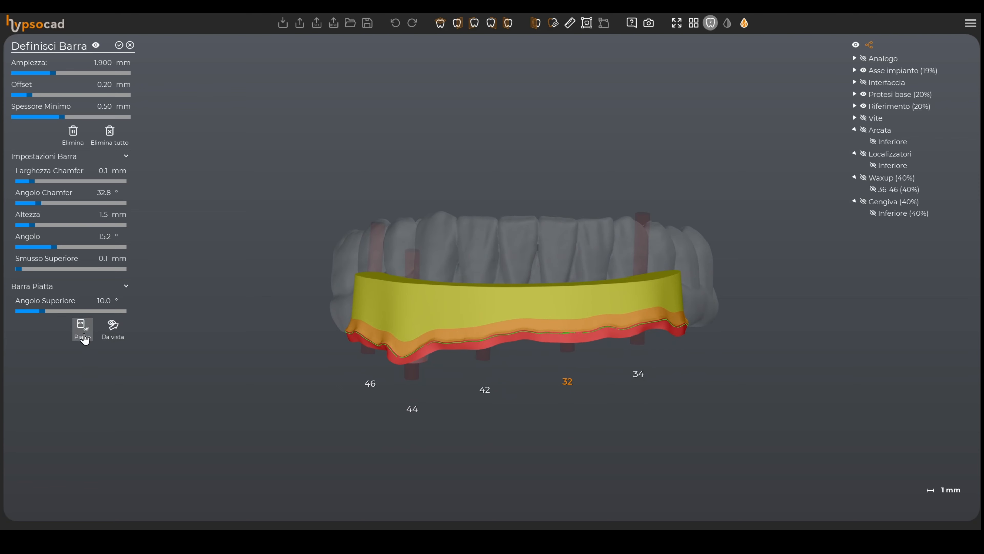
click(83, 328)
right_drag(424, 374, 407, 277)
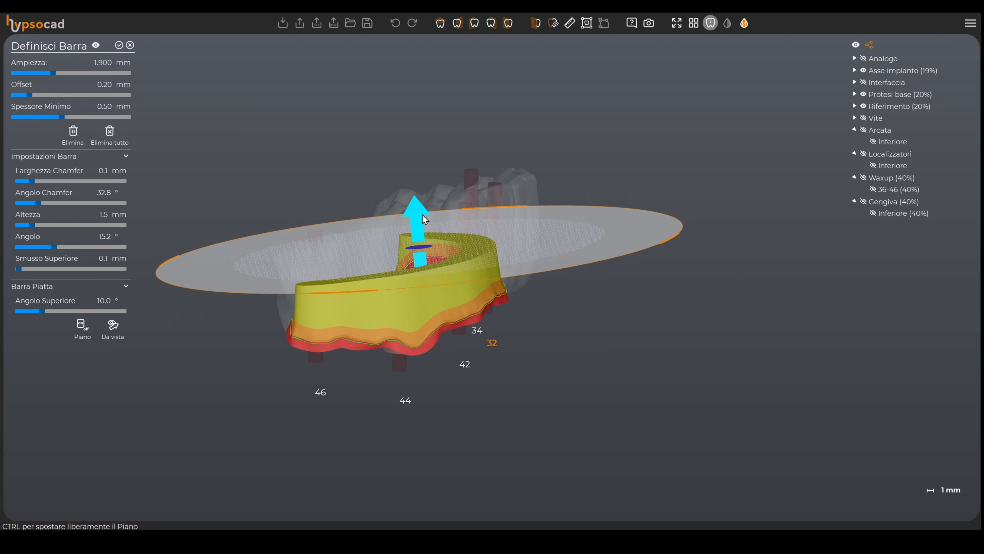
drag(416, 218, 416, 219)
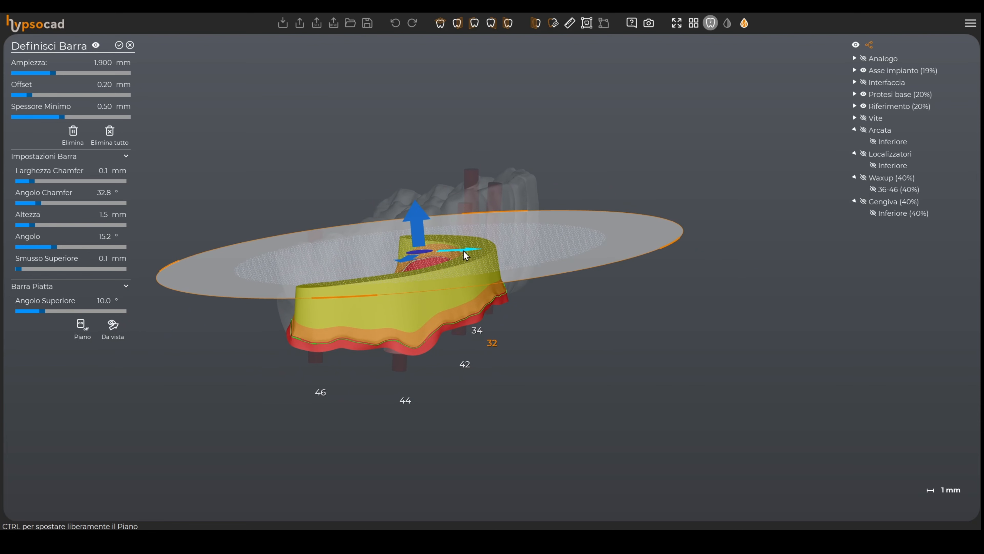
drag(466, 256, 456, 273)
right_drag(512, 324, 479, 336)
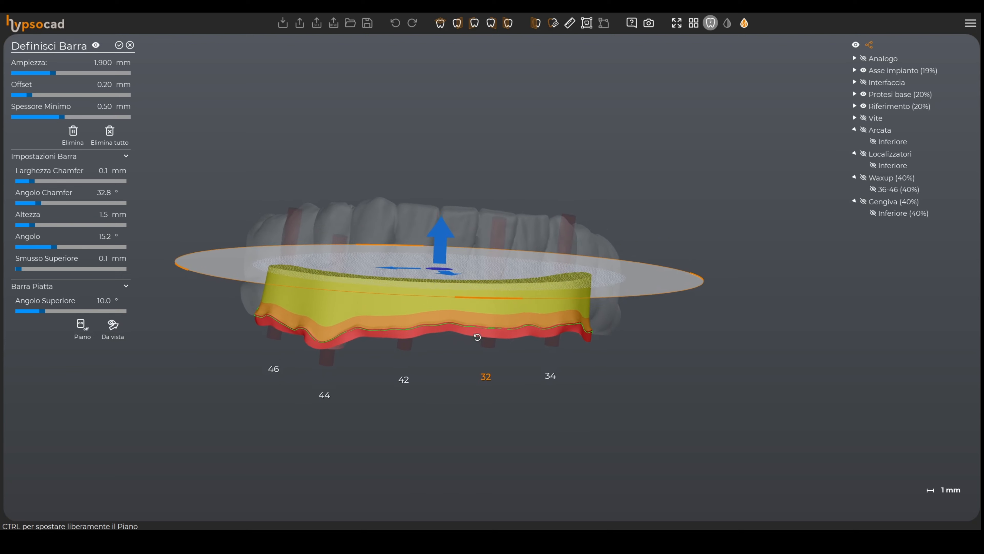
right_drag(377, 354, 408, 276)
drag(408, 276, 408, 276)
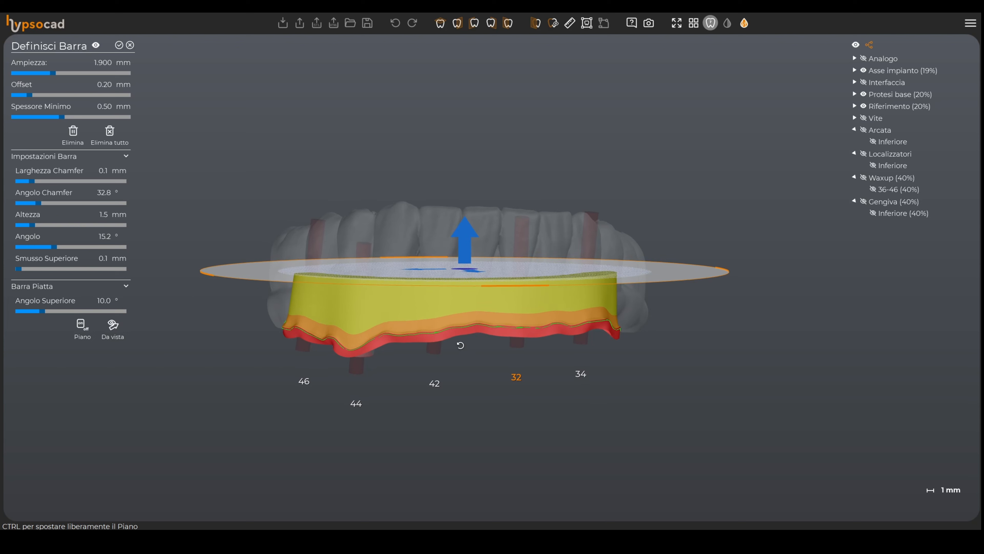
right_drag(446, 361, 483, 347)
scroll(494, 350, up, 1)
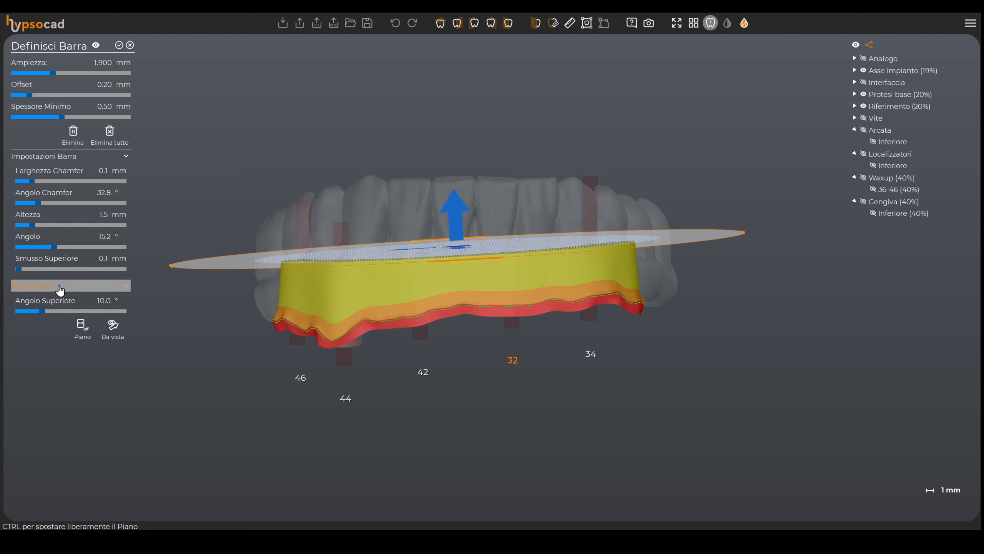
Step: Disable the flat bar section and set the bar height to 2.2 mm
click(61, 290)
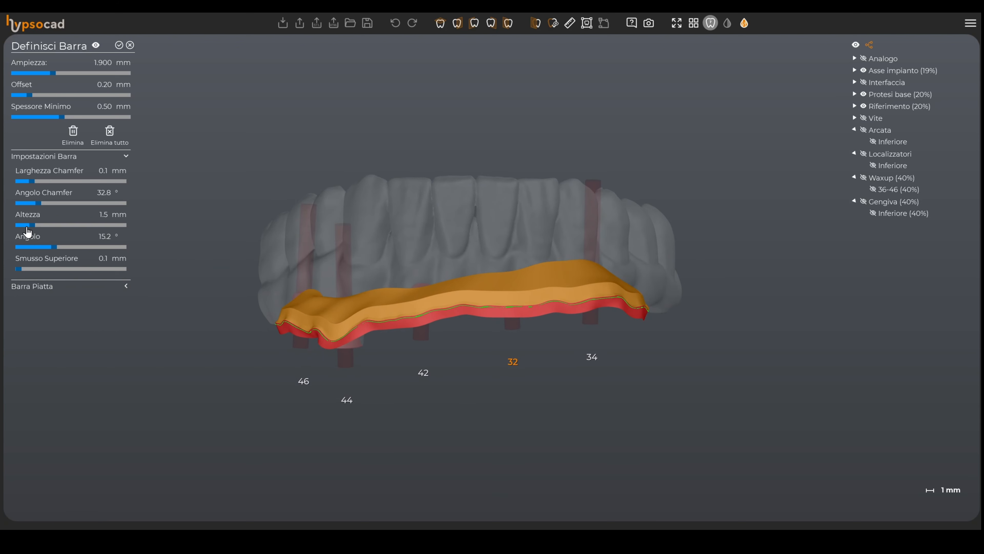
drag(32, 225, 76, 233)
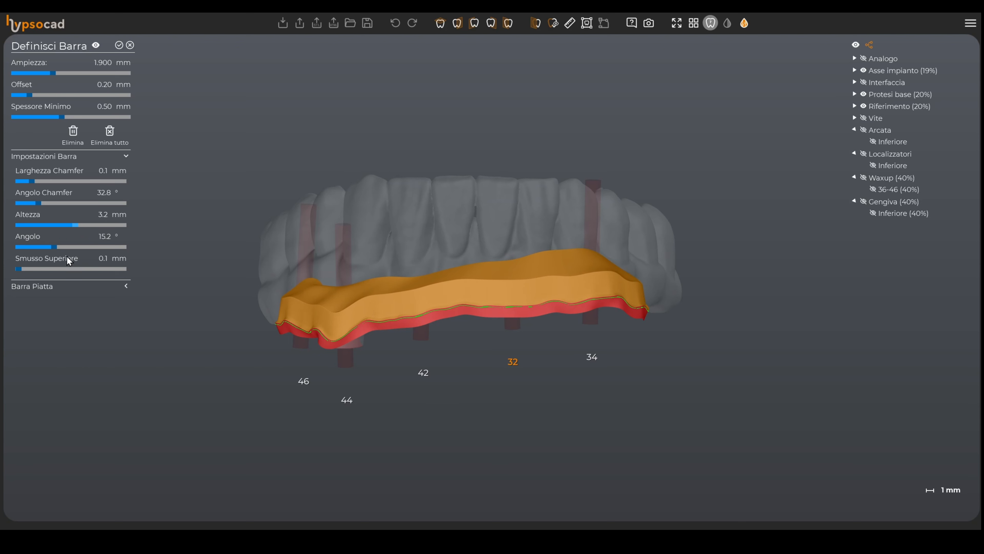
drag(76, 231, 51, 230)
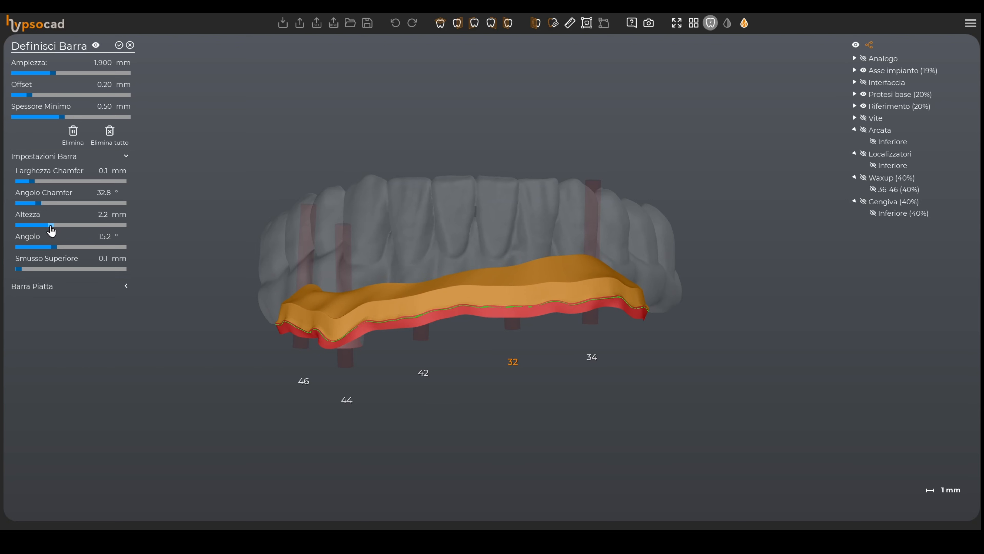
Step: Re-enable the flat bar, readjust its plane and confirm the bar definition
click(41, 289)
drag(519, 314, 400, 304)
middle_drag(400, 305, 419, 284)
click(81, 329)
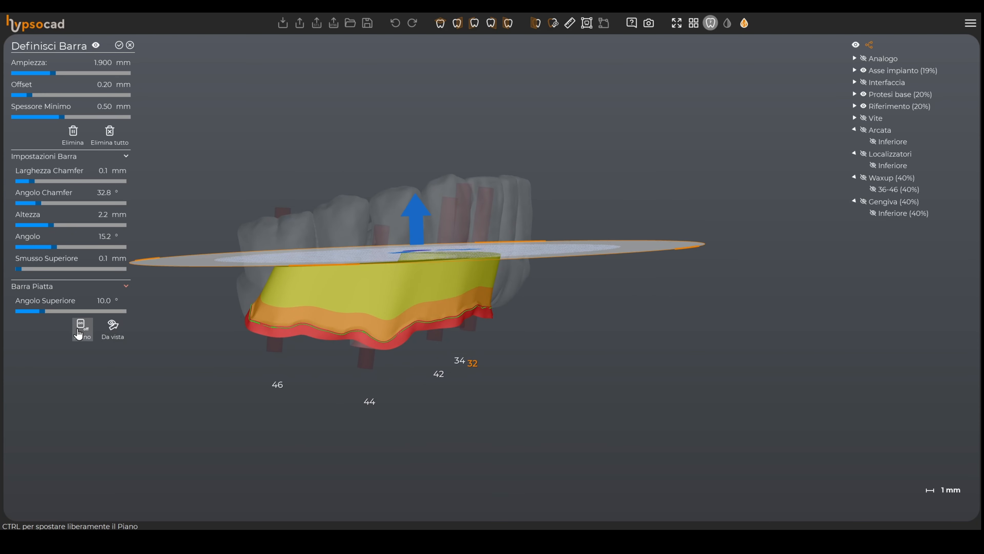
drag(410, 218, 414, 211)
middle_drag(457, 253, 417, 279)
drag(413, 239, 405, 241)
click(119, 45)
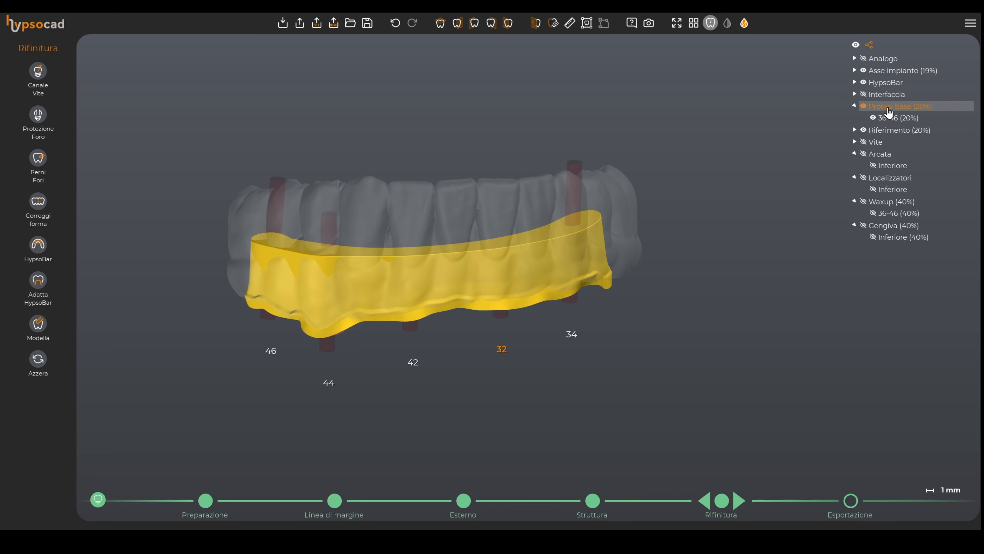
Step: Fit the HypsoBar to the prosthesis with Adatta HypsoBar and confirm
middle_drag(315, 341, 424, 301)
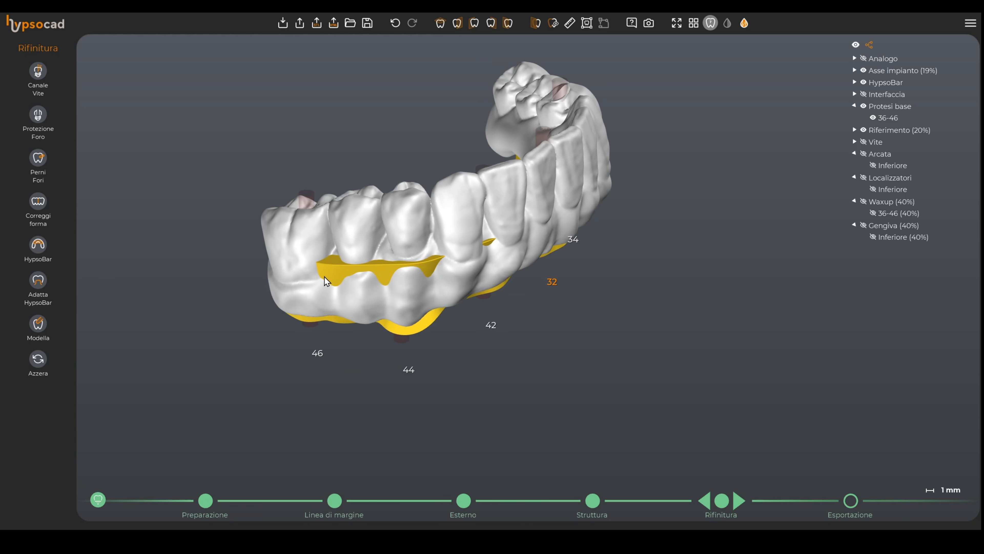
click(387, 275)
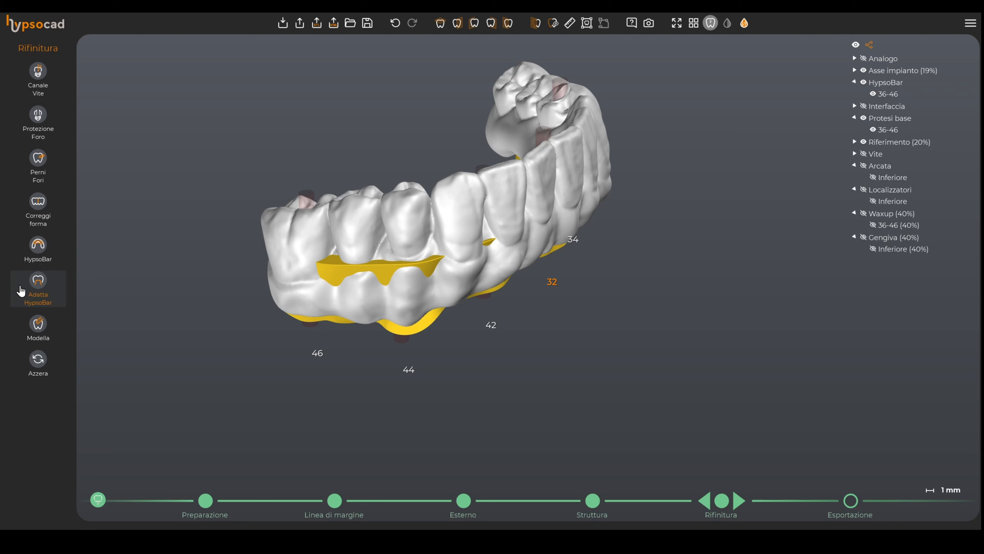
click(37, 289)
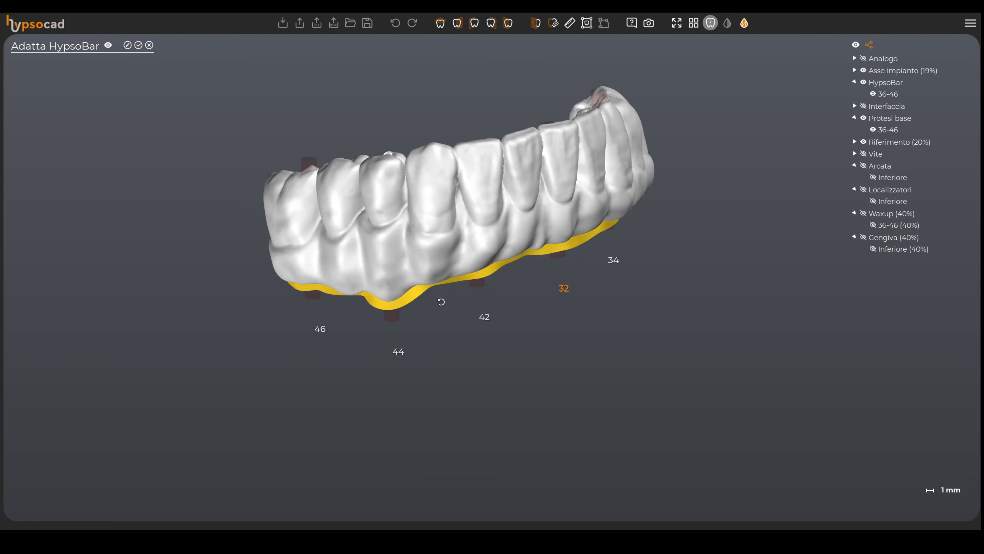
click(139, 44)
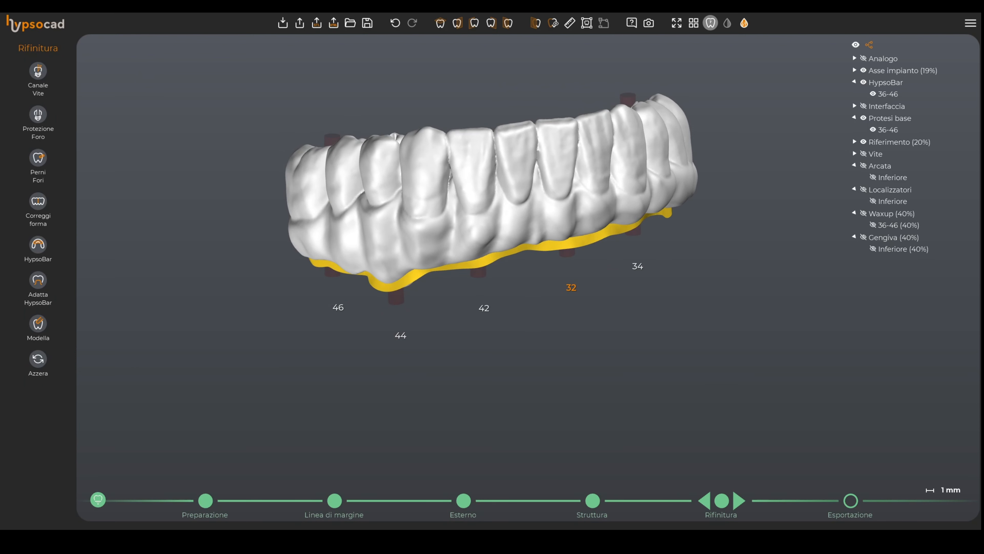
Step: Open the Modella sculpting tool and select the base prosthesis 36-46 in the object list
click(890, 120)
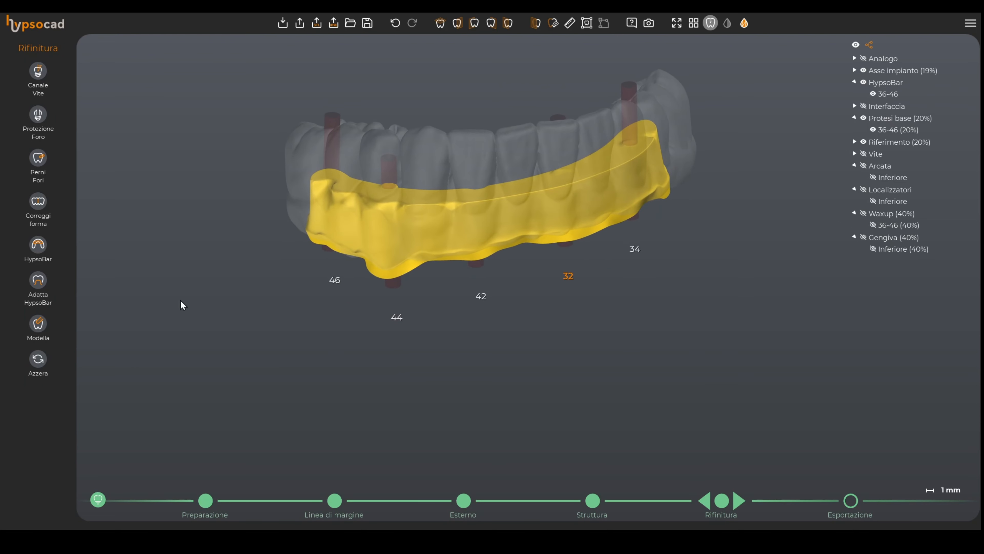
click(37, 329)
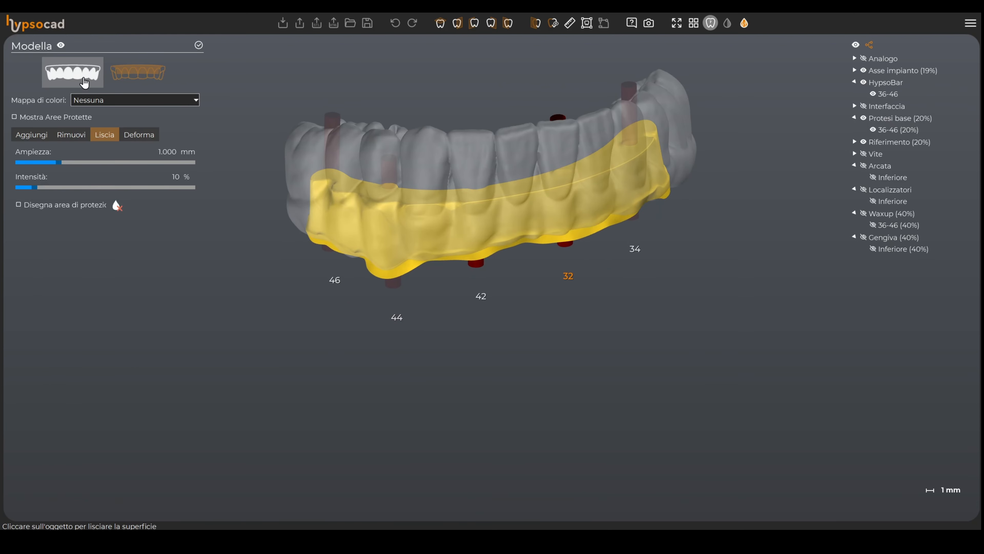
right_drag(546, 249, 604, 294)
scroll(623, 279, up, 3)
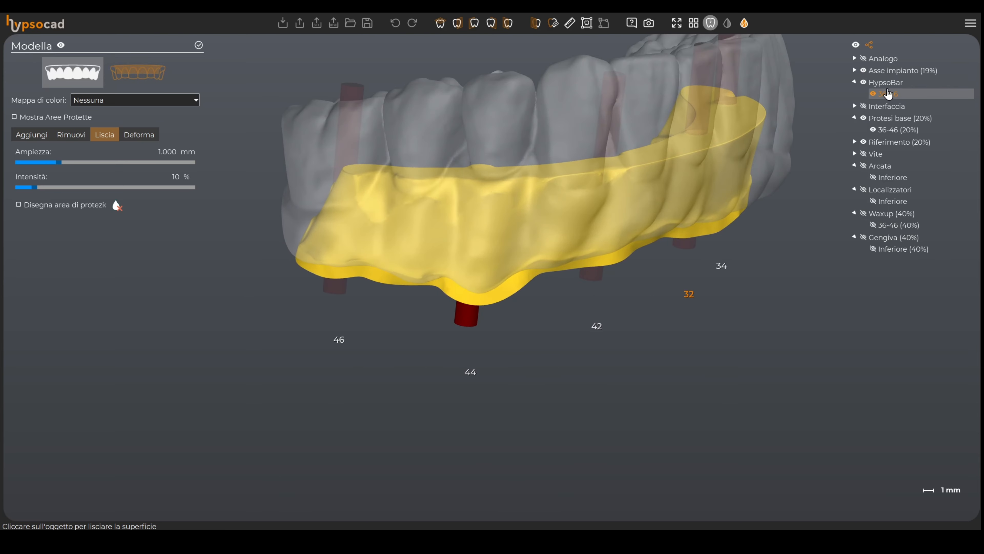
click(894, 130)
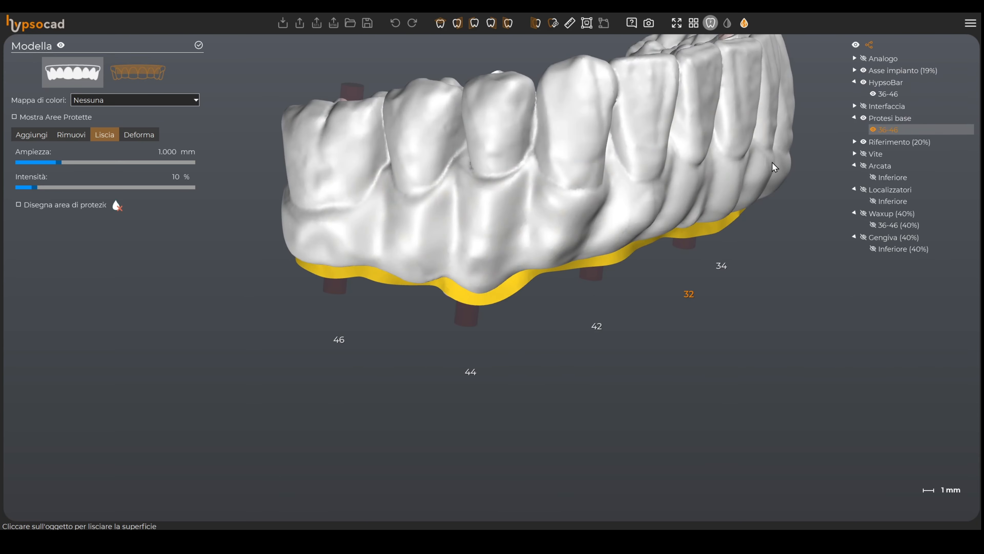
Step: Add material to the lingual surface of the base prosthesis with the Aggiungi brush
click(23, 135)
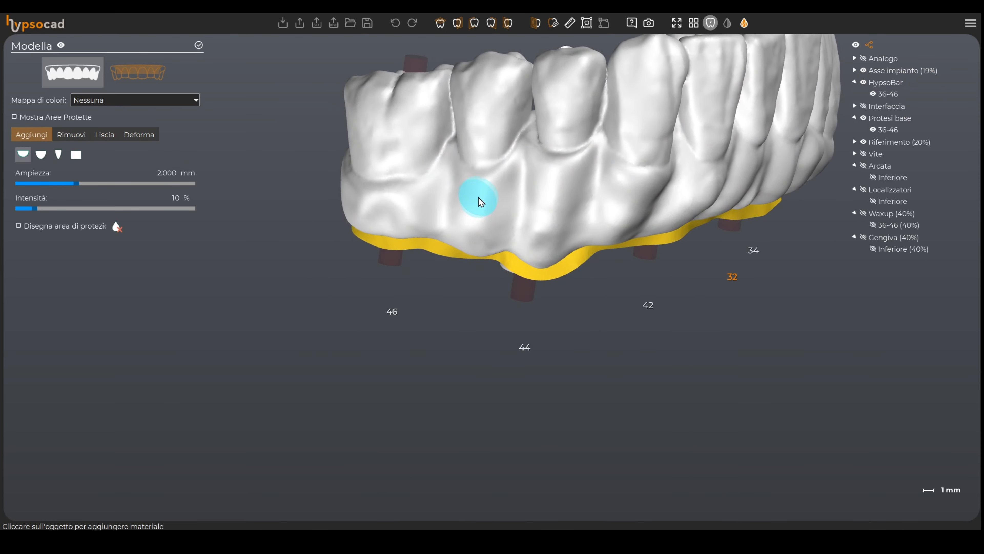
scroll(471, 176, up, 3)
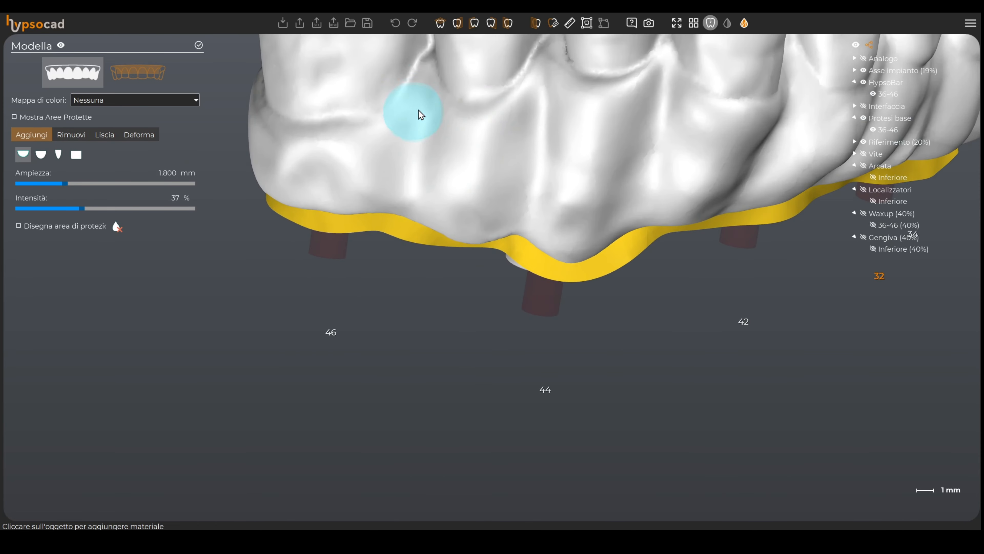
drag(427, 81, 431, 111)
middle_drag(377, 168, 340, 190)
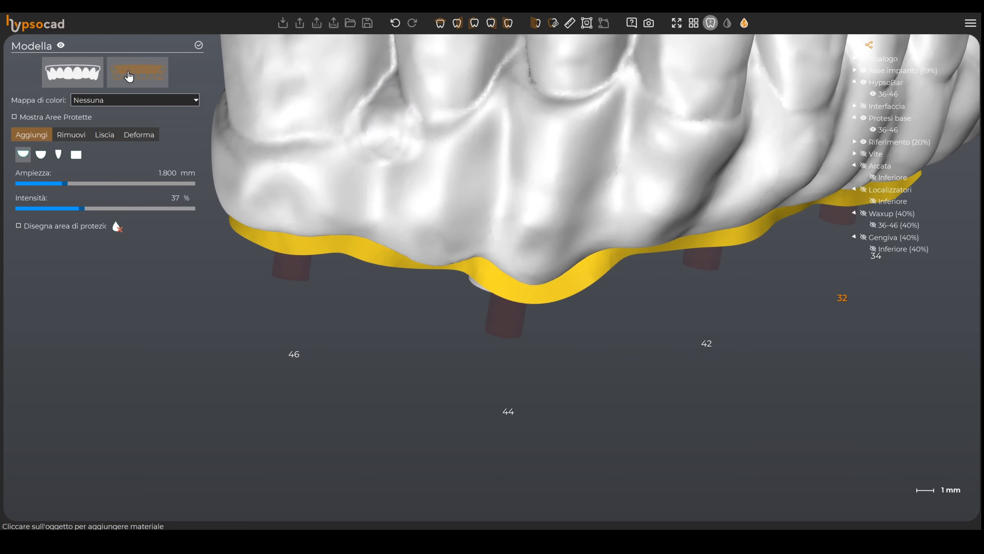
Step: Switch sculpting to the HypsoBar 36-46 and show the base prosthesis semi-transparent
click(147, 78)
scroll(568, 133, down, 2)
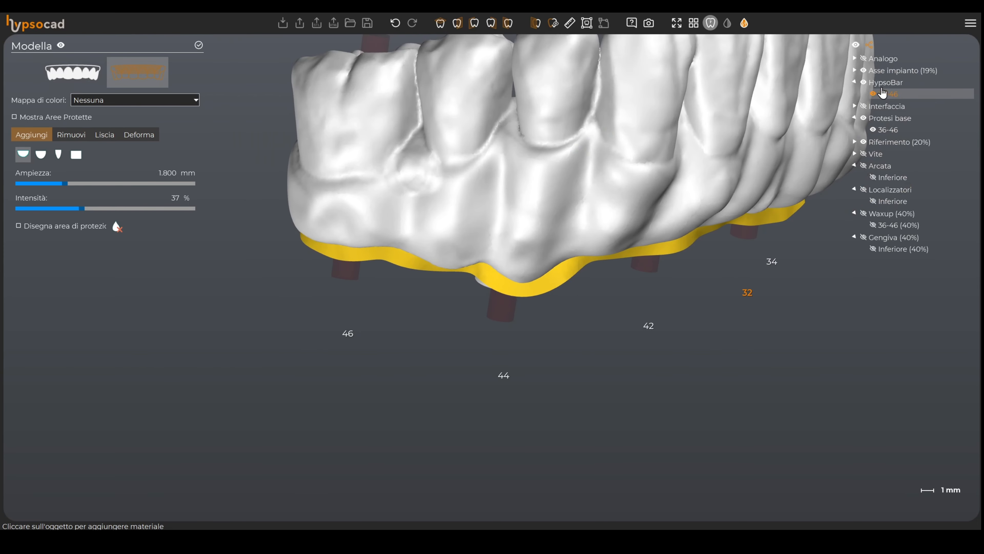
scroll(883, 93, down, 4)
middle_drag(638, 238, 617, 256)
click(901, 83)
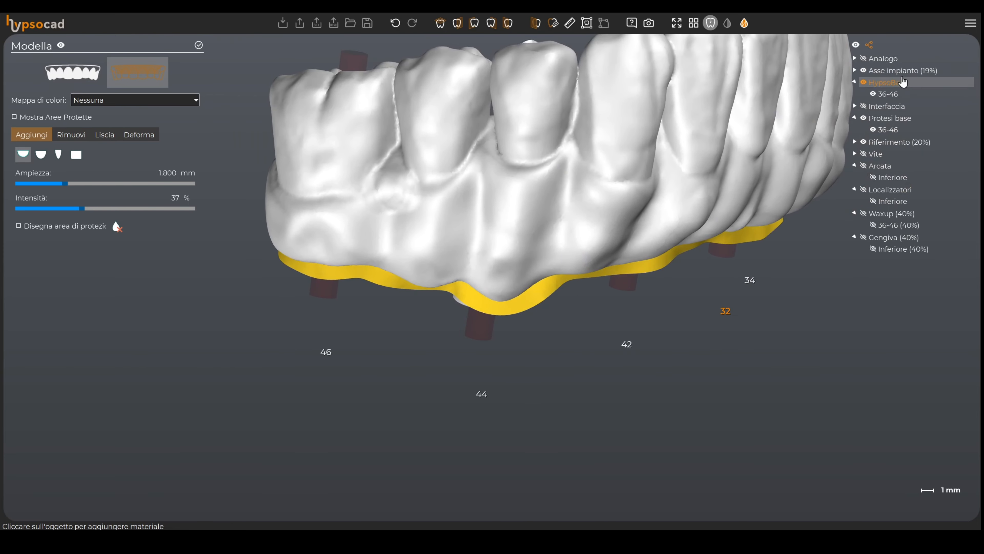
click(893, 120)
Step: Smooth the upper surface of the HypsoBar with the Liscia brush
middle_drag(649, 289, 608, 306)
click(111, 135)
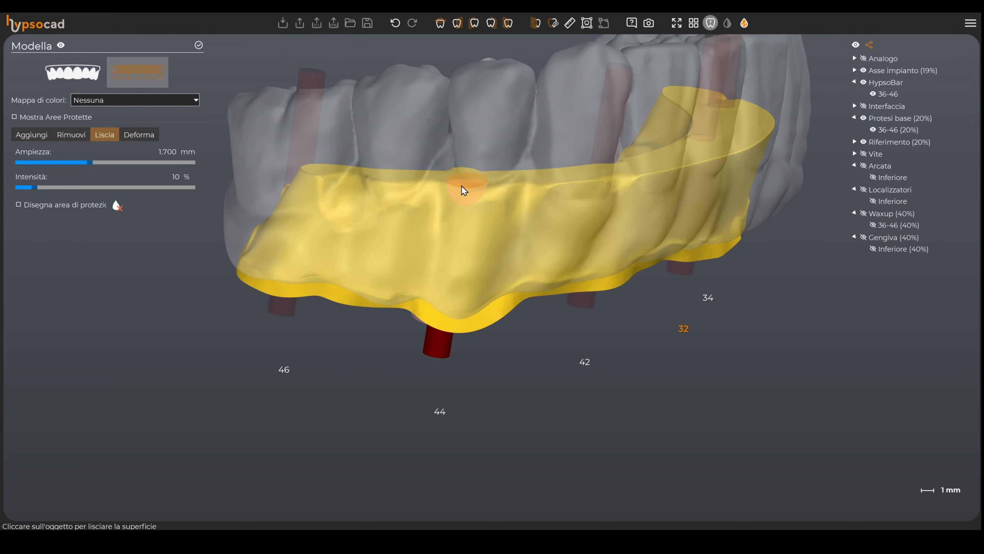
mouse_move(394, 189)
mouse_down()
mouse_move(456, 195)
mouse_move(348, 215)
mouse_move(306, 166)
mouse_up()
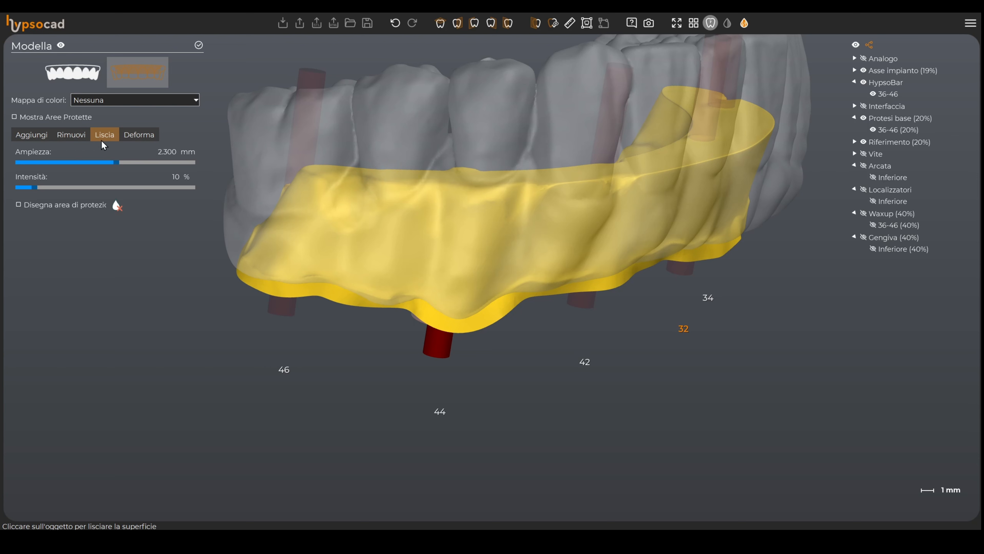
Step: Switch to the Deforma tool and set the colour map to HypsoBar - Protesi
click(138, 134)
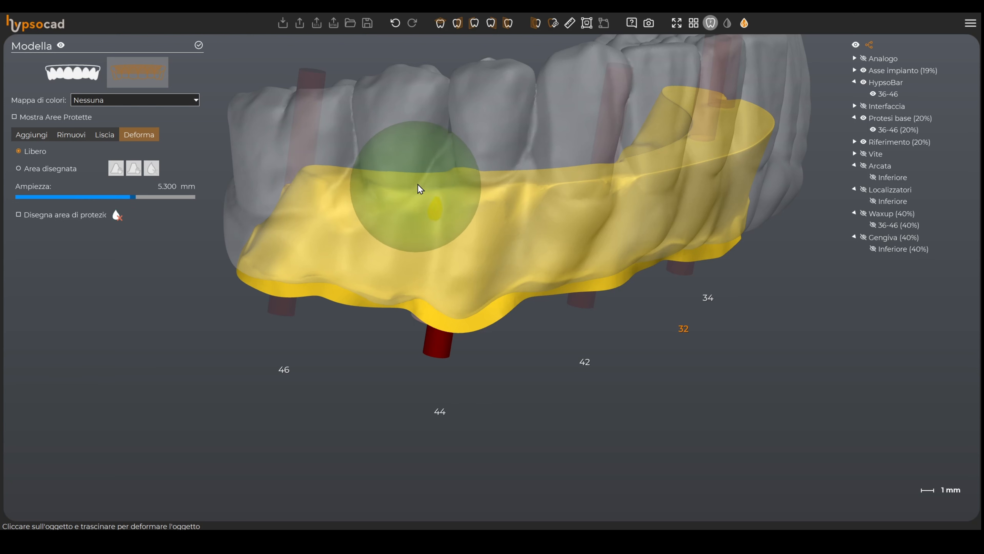
scroll(422, 188, down, 3)
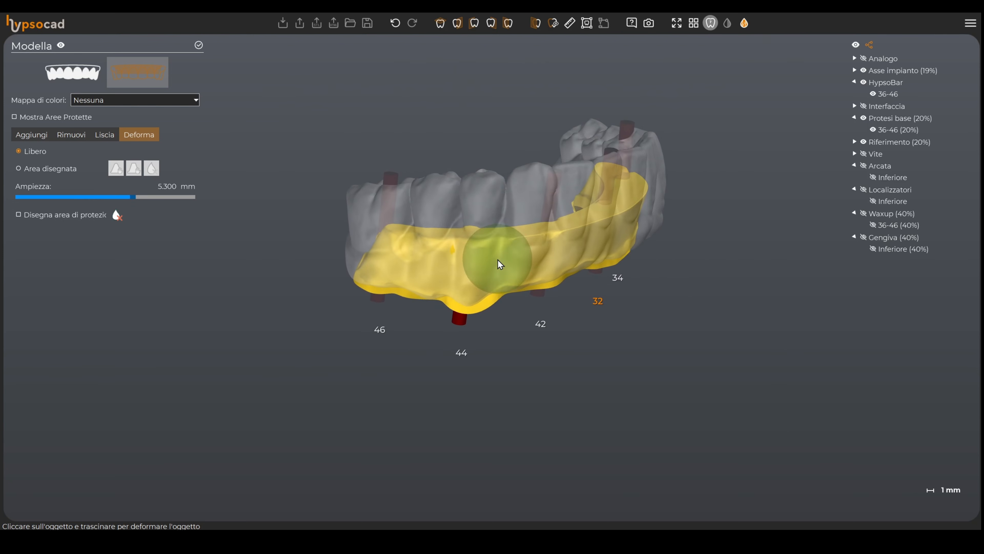
click(131, 101)
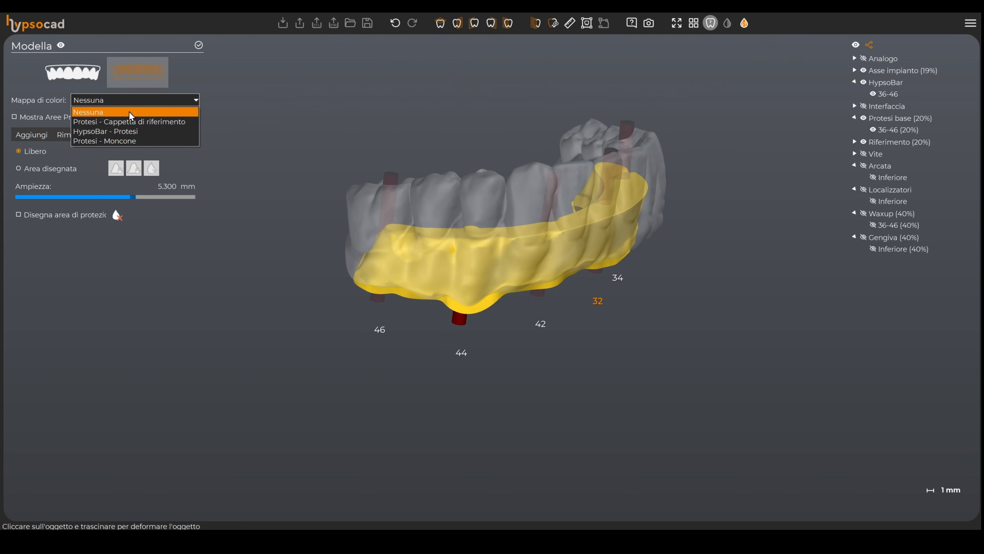
click(125, 132)
right_drag(701, 348, 488, 293)
scroll(479, 381, up, 6)
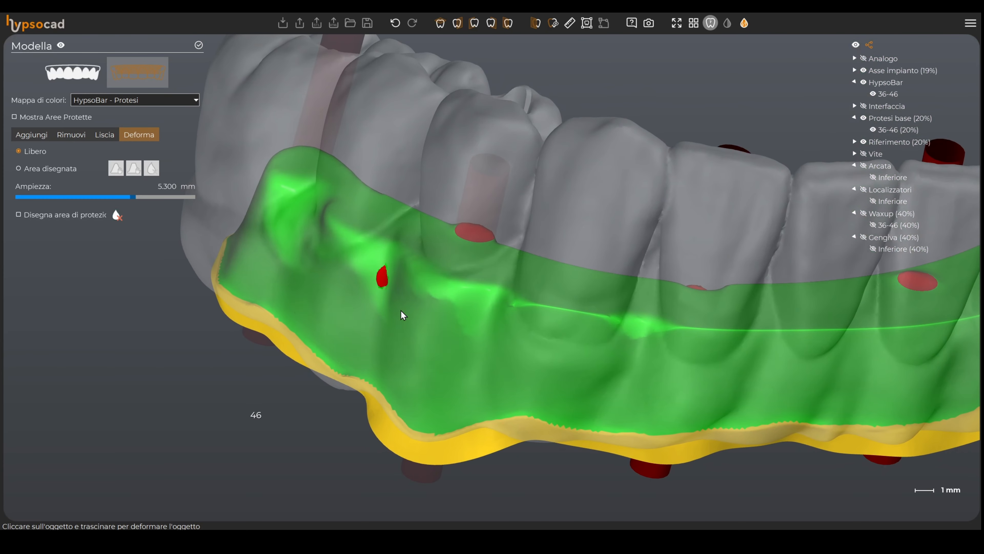
Step: Freely deform the HypsoBar near tooth 46 to adjust its distance from the prosthesis, then confirm the sculpting
drag(383, 277, 400, 270)
drag(342, 248, 343, 231)
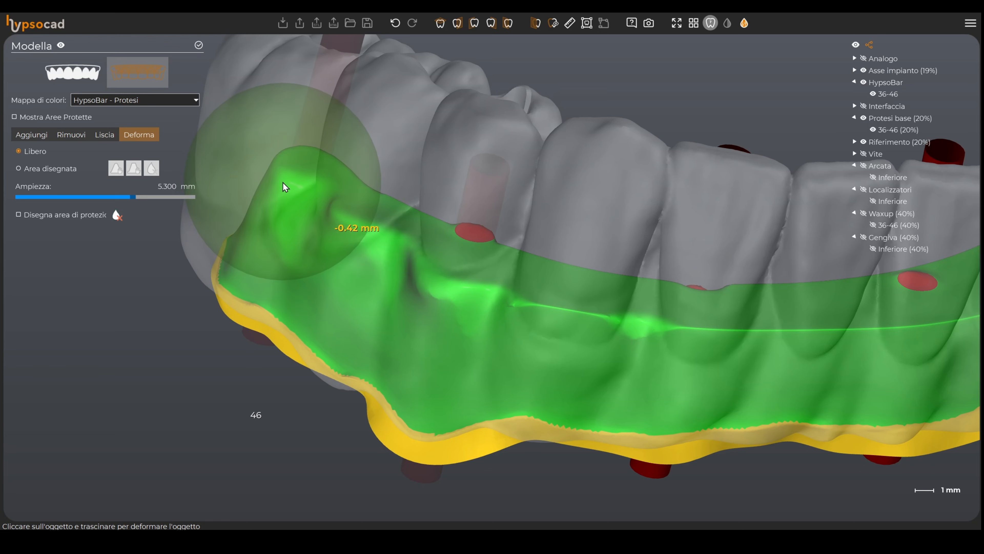
scroll(399, 265, down, 5)
middle_drag(461, 287, 447, 287)
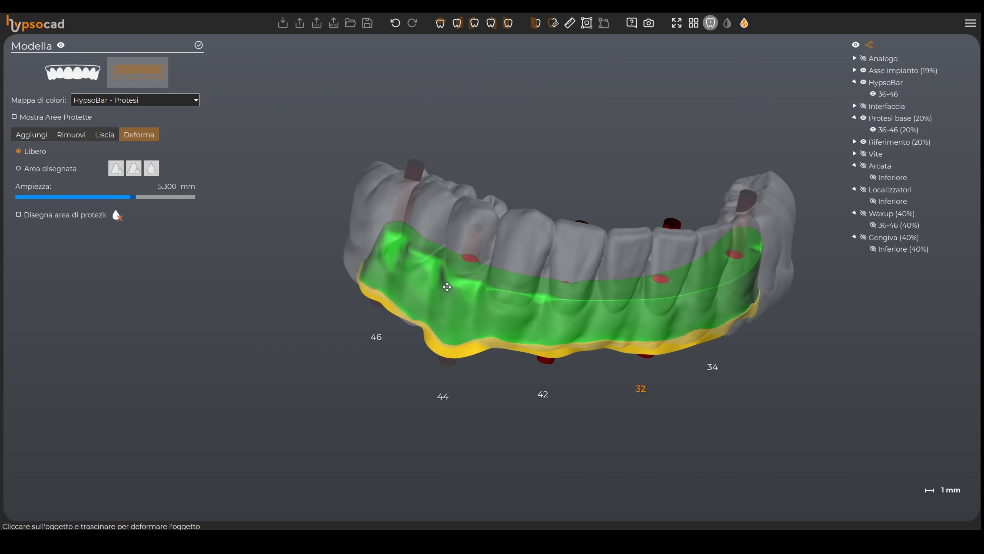
mouse_move(447, 287)
right_down()
mouse_move(443, 303)
mouse_move(609, 323)
mouse_move(413, 293)
mouse_move(445, 302)
mouse_move(439, 295)
right_up()
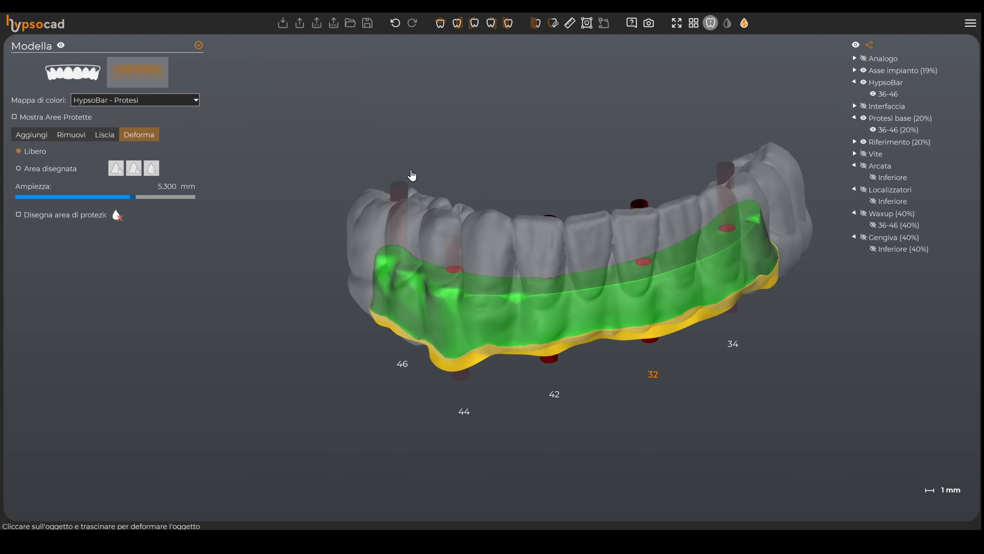
middle_drag(581, 298, 490, 277)
right_drag(490, 277, 500, 259)
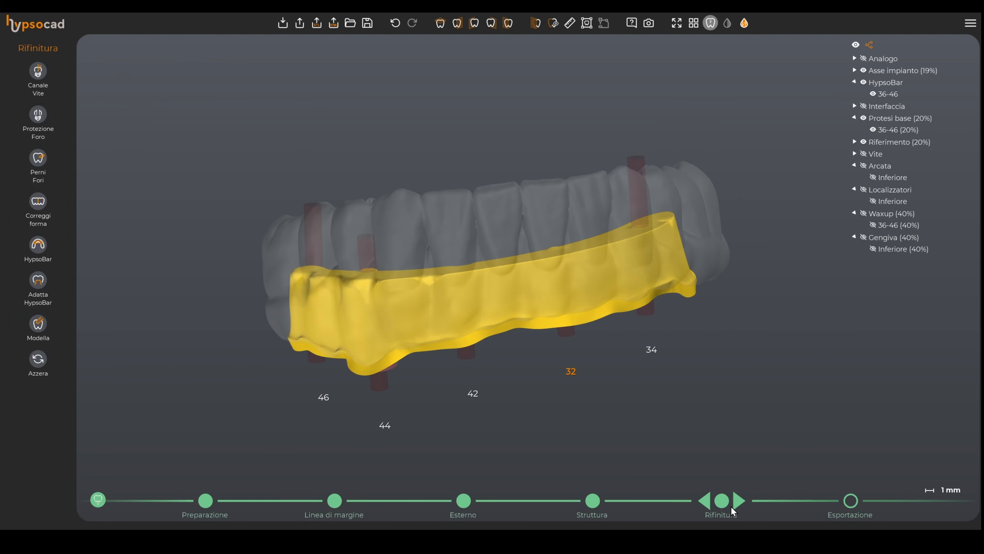
Step: Advance from finishing to the Esportazione stage
click(739, 502)
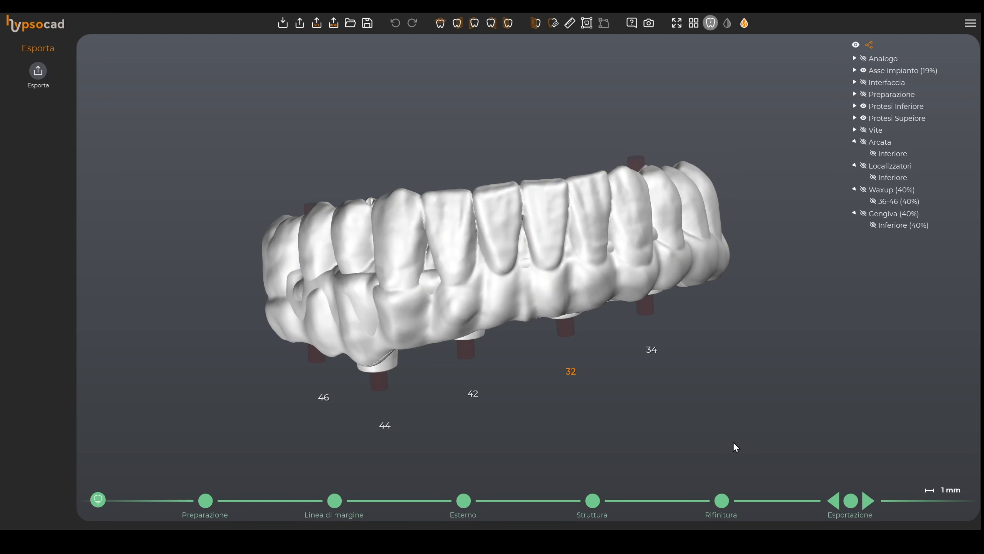
right_drag(428, 412, 329, 382)
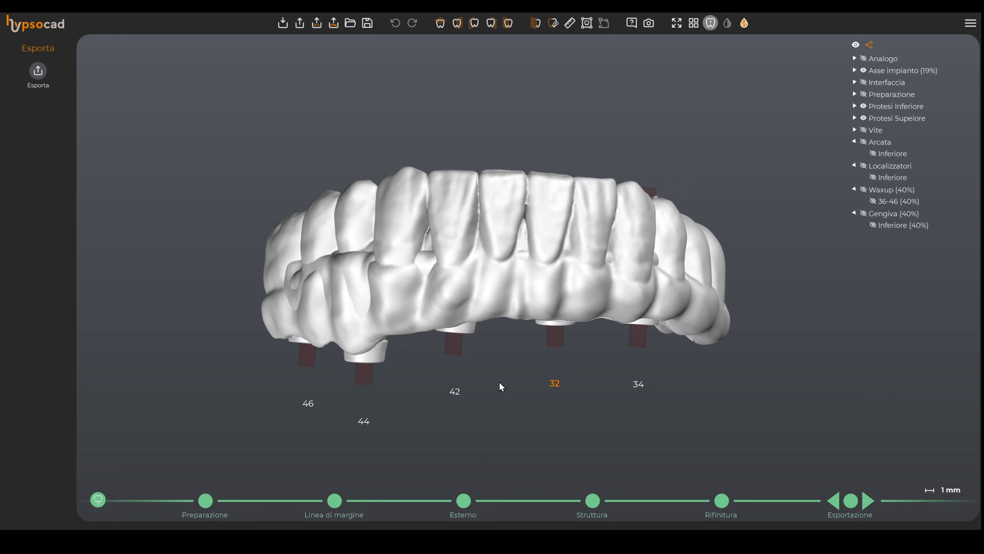
right_drag(500, 385, 503, 203)
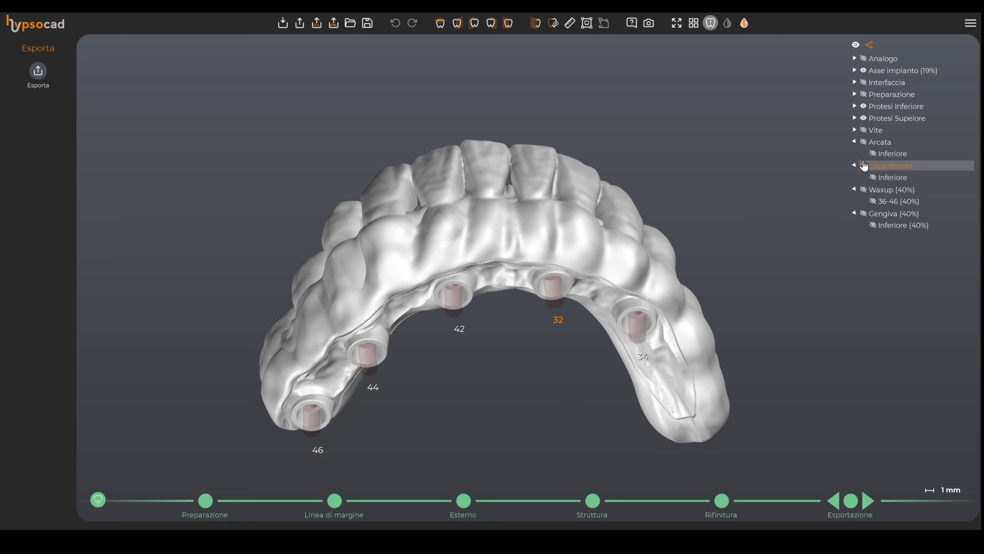
Step: Inspect the lower and upper prostheses and preparation by toggling their visibility and orbiting the model
click(863, 106)
right_drag(550, 279, 588, 279)
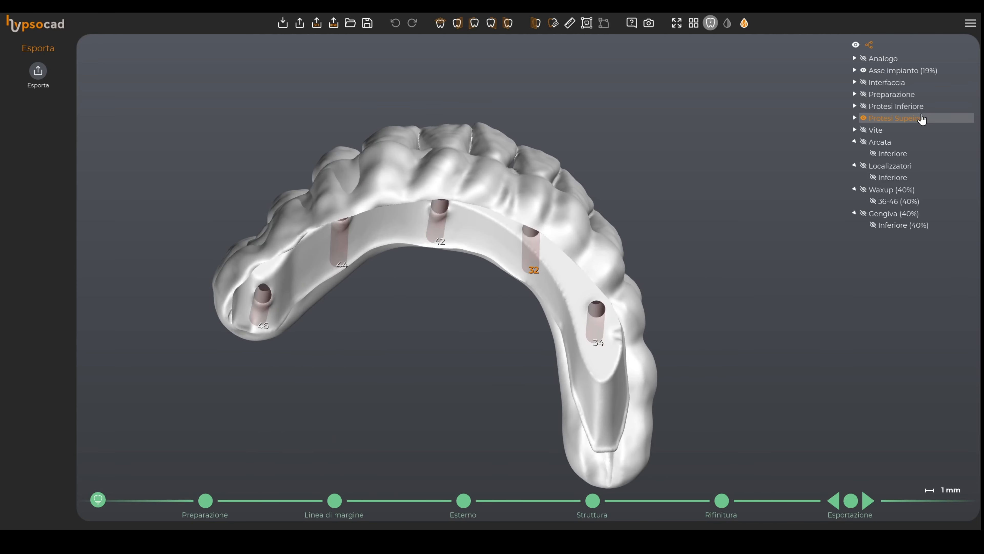
click(864, 106)
click(863, 94)
right_drag(589, 295, 561, 269)
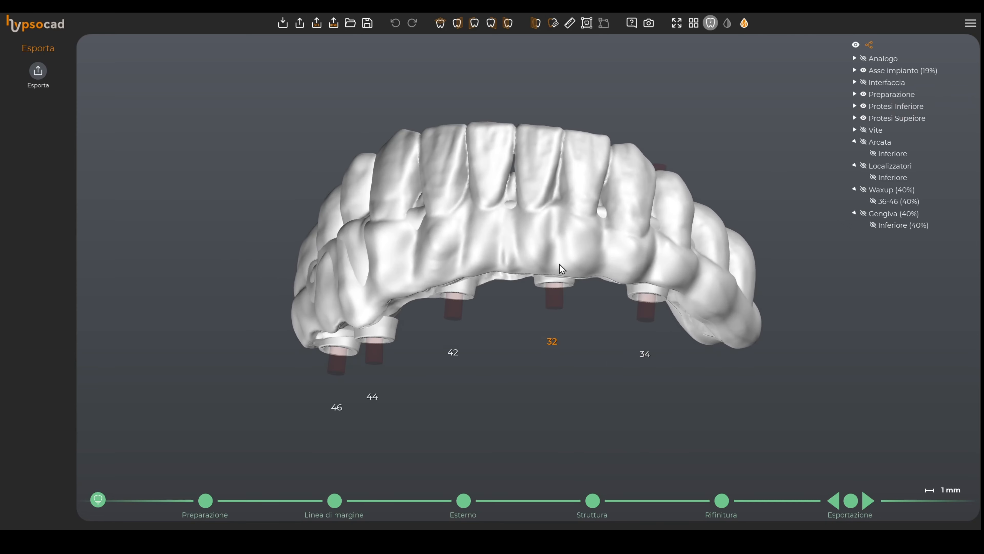
click(863, 95)
click(863, 118)
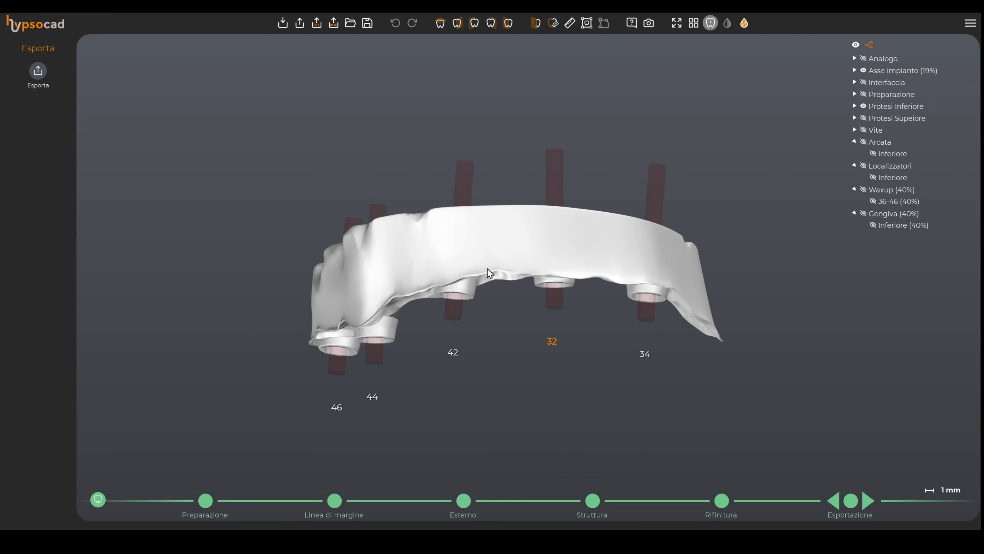
right_drag(489, 273, 556, 262)
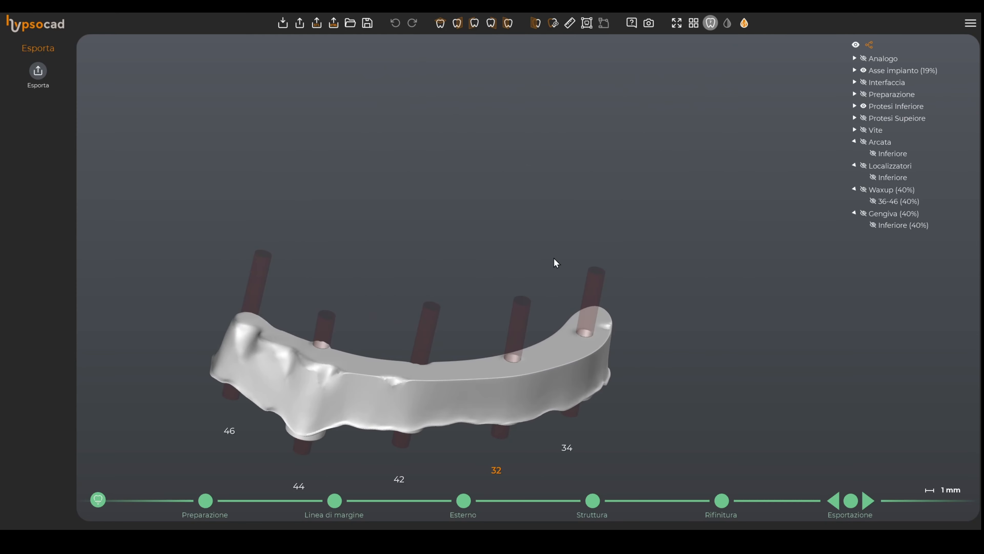
click(864, 106)
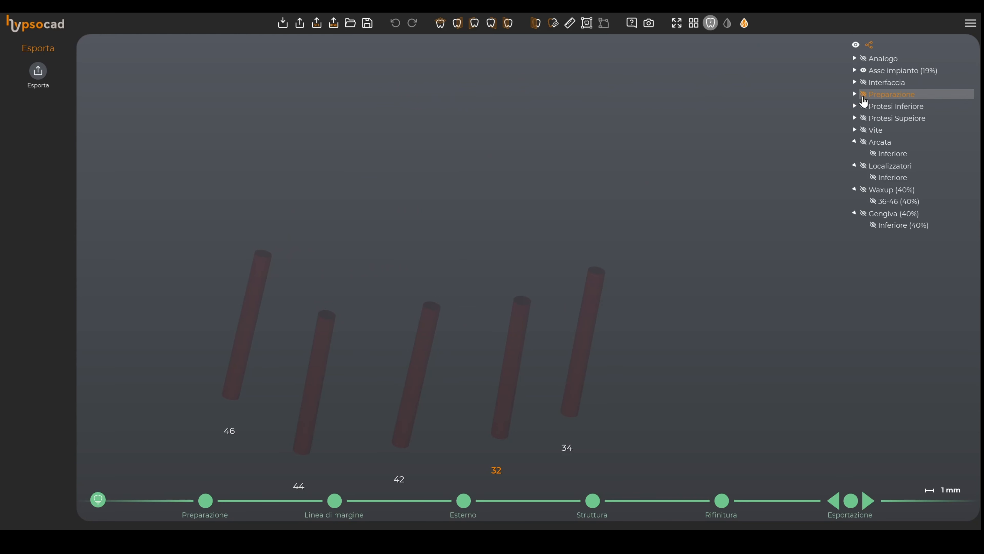
click(863, 95)
right_drag(554, 313, 516, 299)
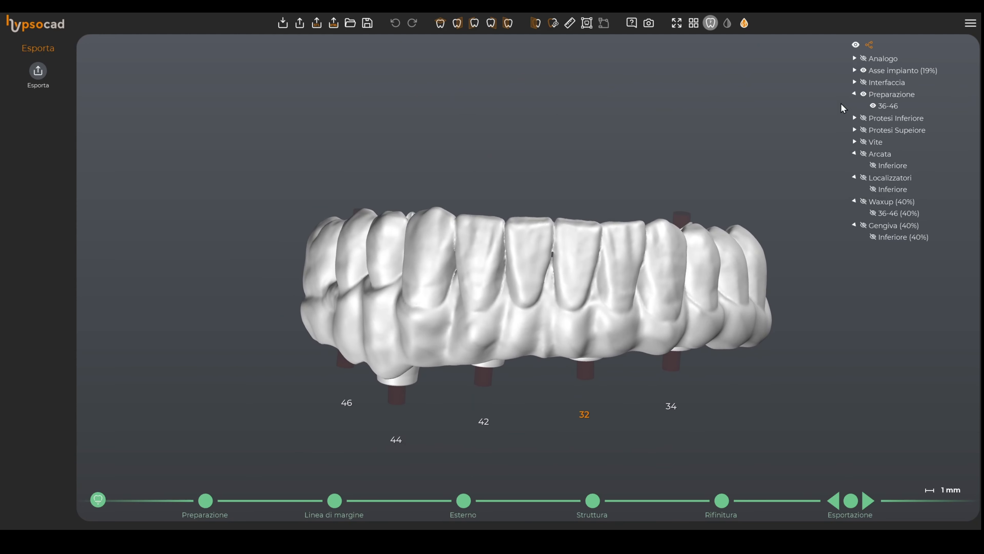
click(864, 95)
click(863, 130)
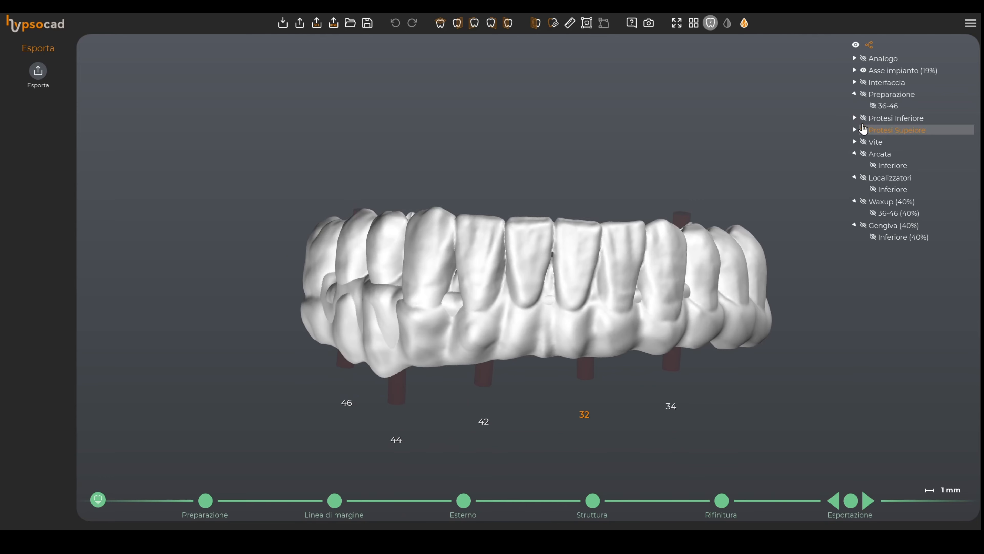
click(864, 118)
right_drag(516, 306, 449, 257)
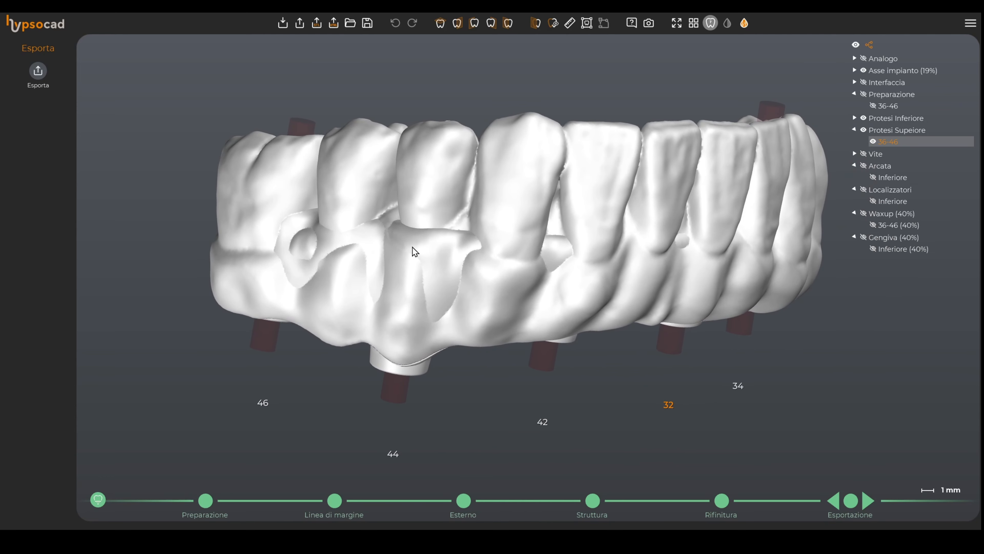
mouse_move(513, 269)
right_down()
mouse_move(504, 287)
mouse_move(513, 271)
right_up()
middle_drag(513, 271, 440, 280)
scroll(442, 281, down, 4)
right_drag(545, 298, 484, 323)
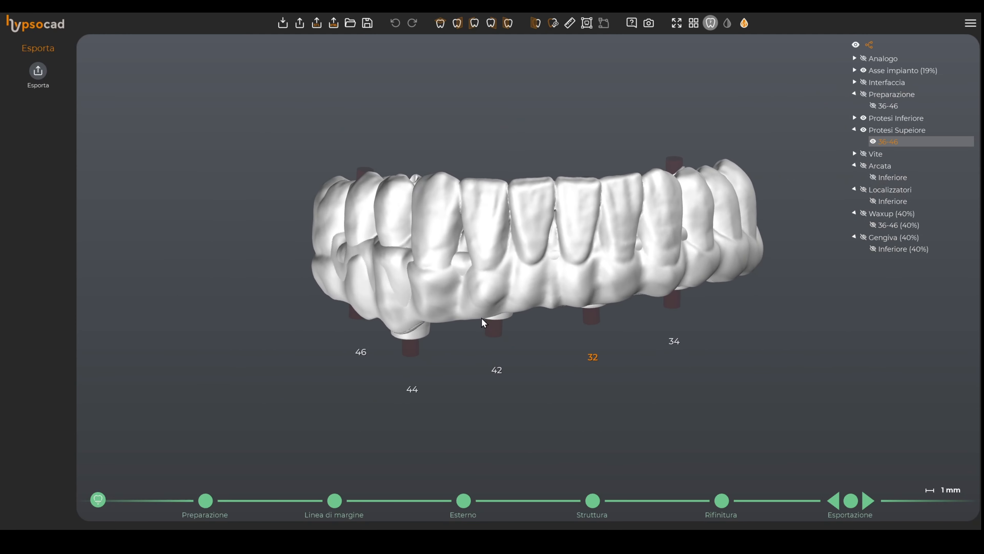
click(32, 84)
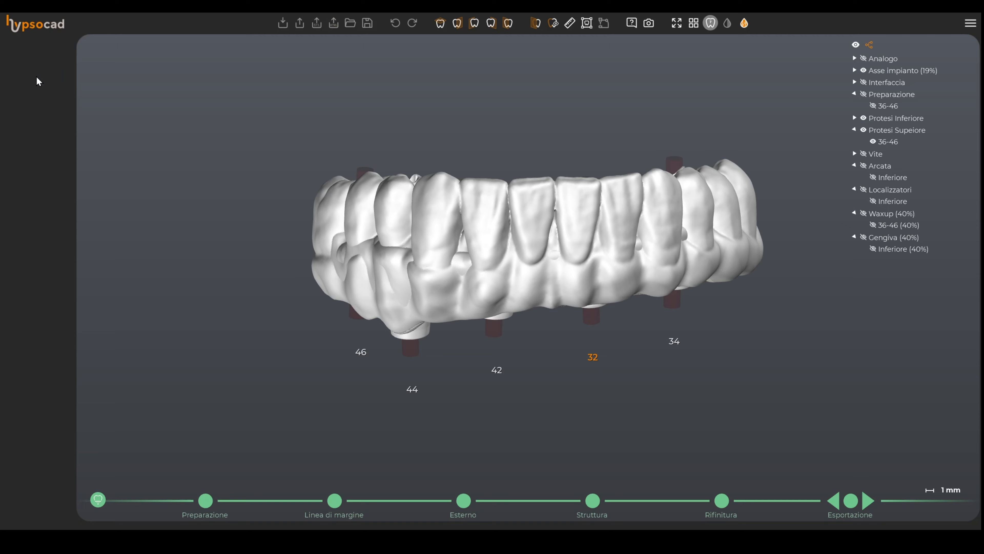
click(160, 66)
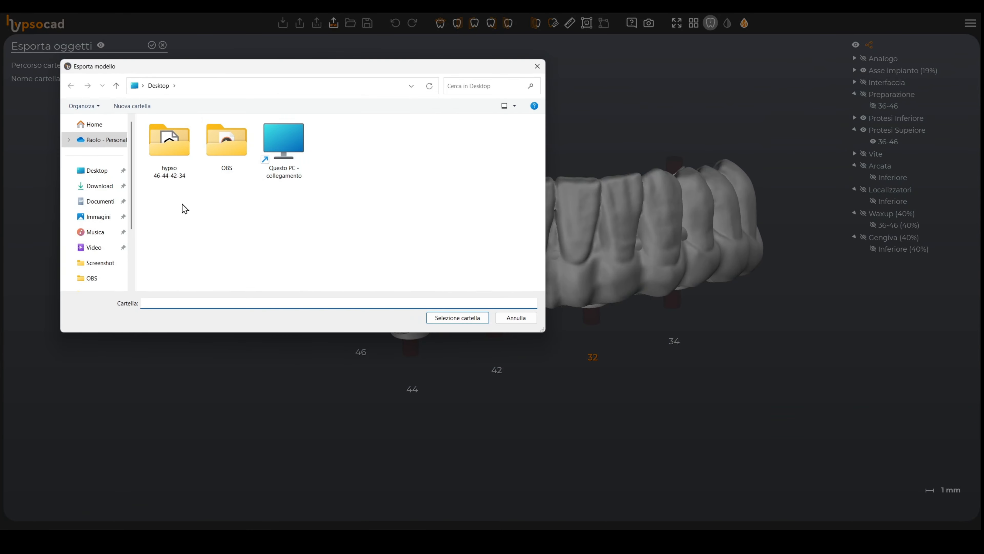
click(537, 66)
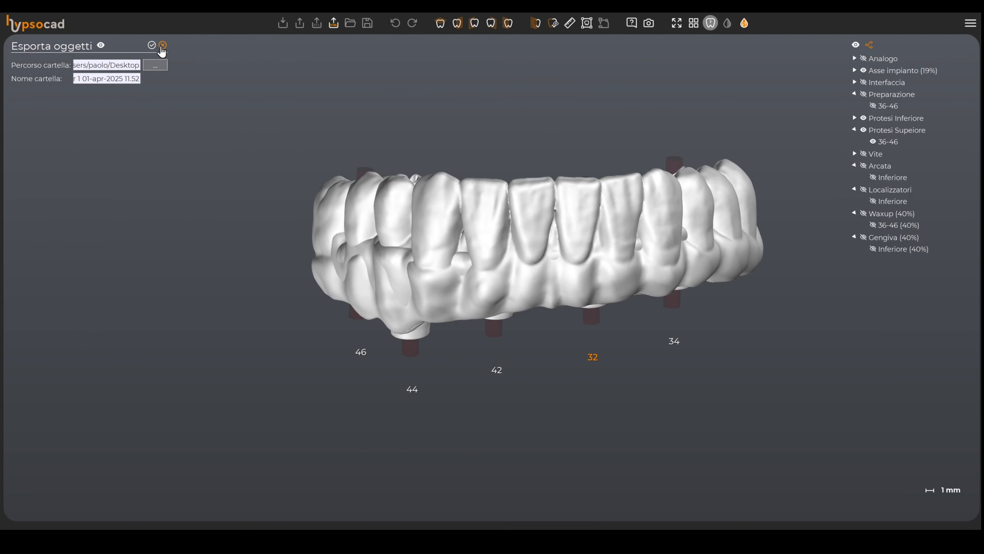
click(162, 45)
Step: Complete the export stage and open the CAM folder of the restoration's output files
click(867, 502)
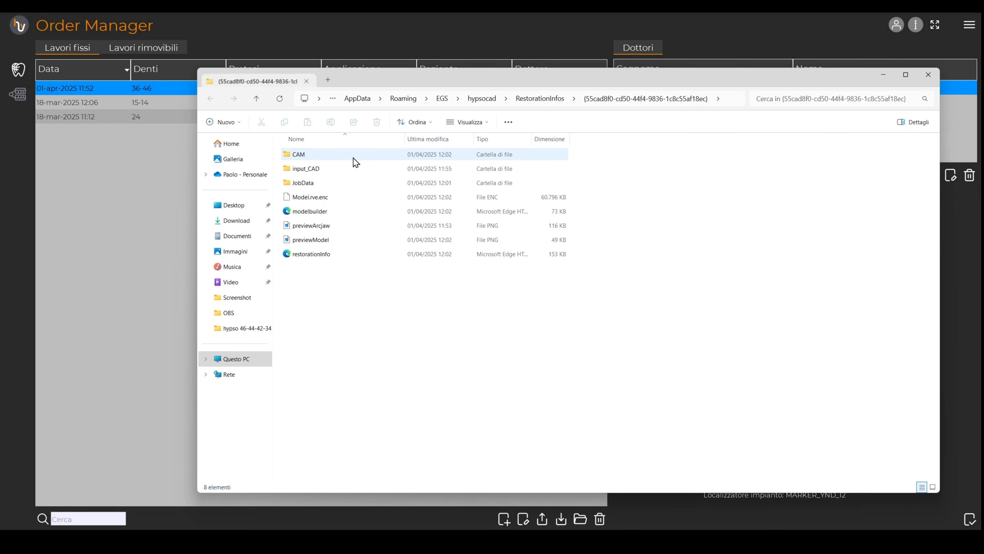
double_click(326, 157)
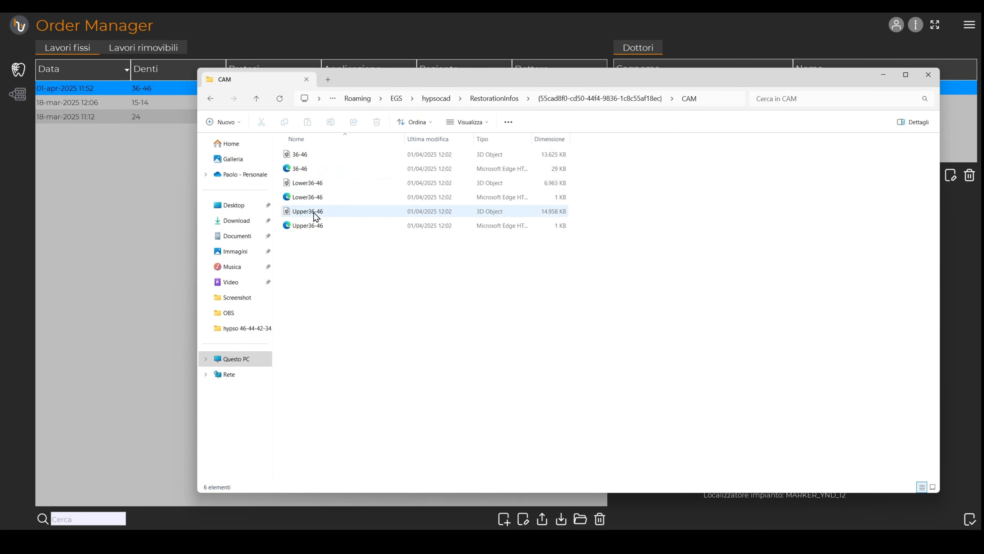